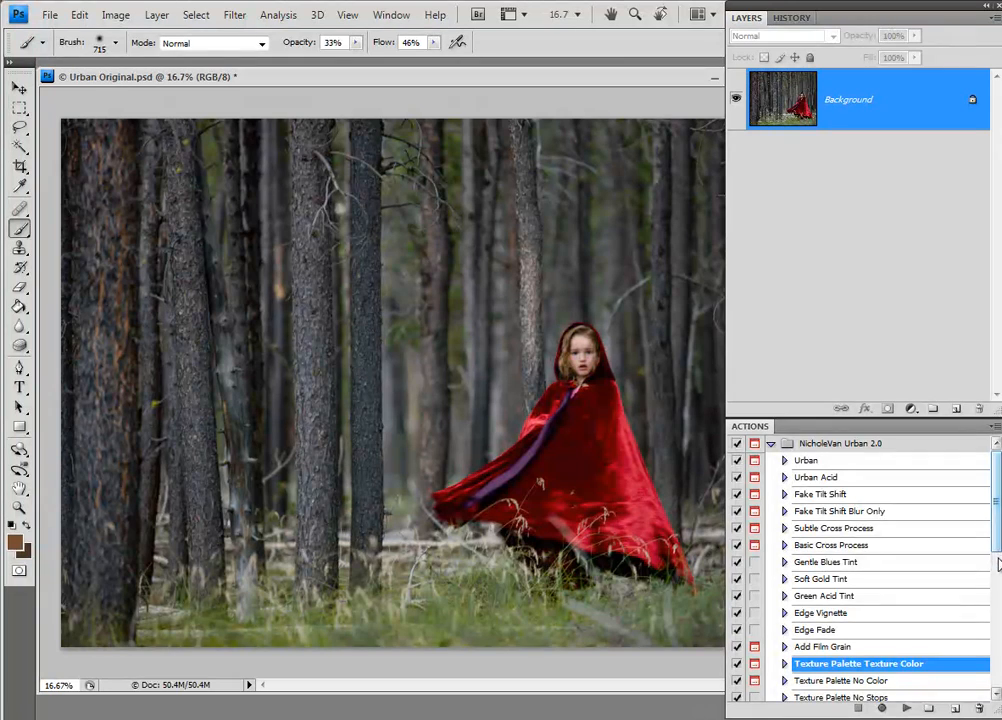
Run the Urban Acid action from NicholeVan Urban 2.0 and set its exposure adjustment's brightness to 23
{"action": "left_click_drag", "start_coordinate": [995, 553], "coordinate": [995, 570]}
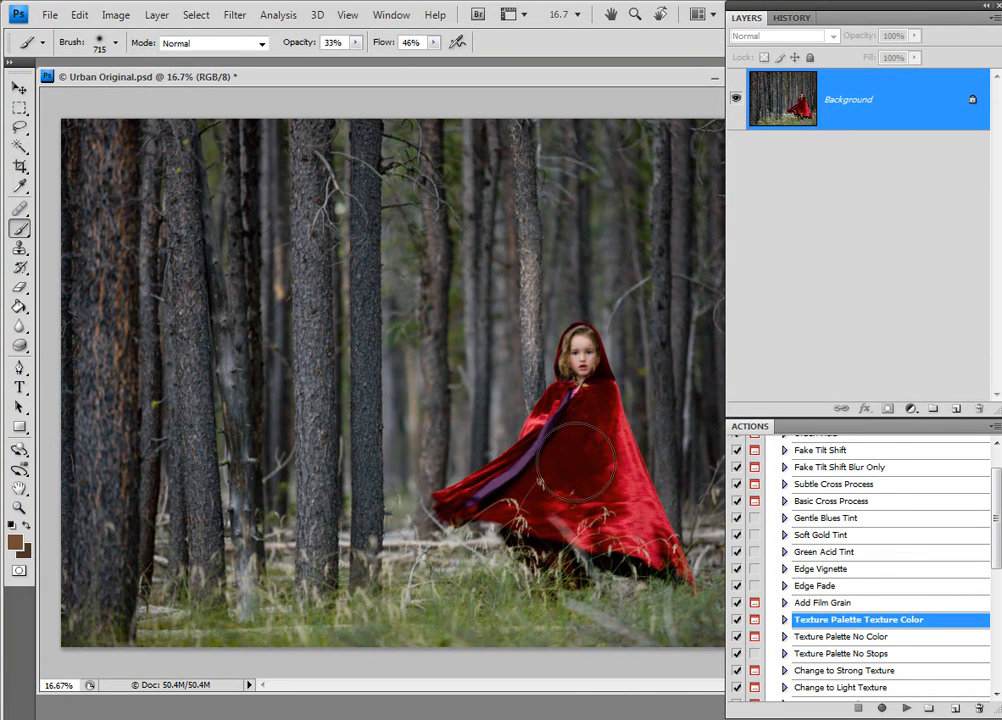
{"action": "scroll", "coordinate": [998, 535], "scroll_direction": "up", "scroll_amount": 1}
{"action": "scroll", "coordinate": [998, 535], "scroll_direction": "up", "scroll_amount": 1}
{"action": "left_click", "coordinate": [825, 478]}
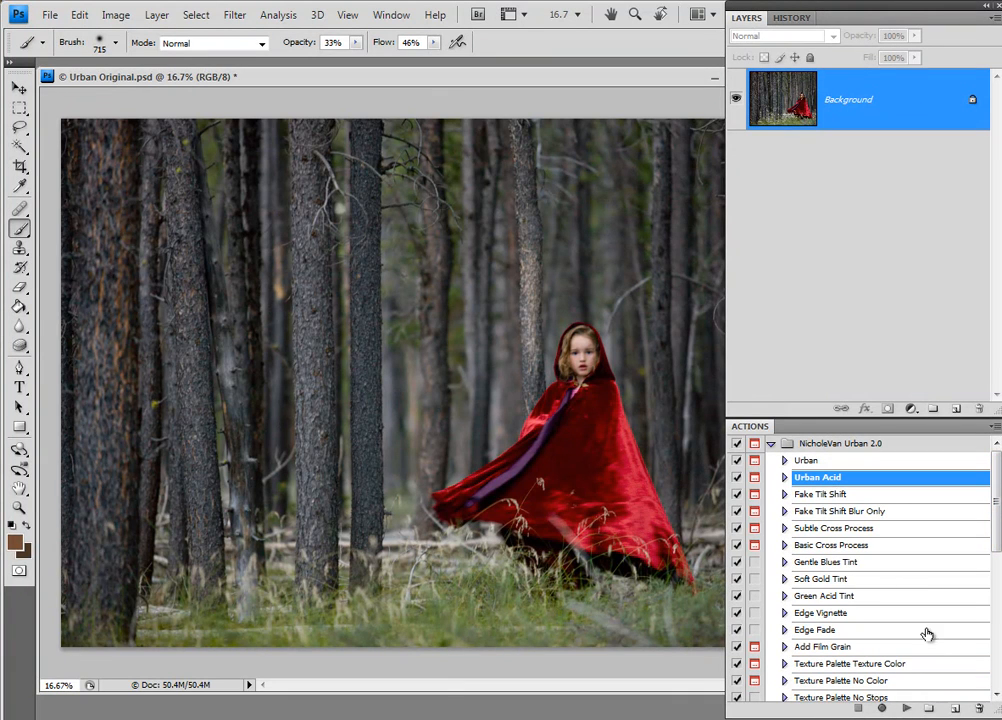
{"action": "left_click", "coordinate": [906, 709]}
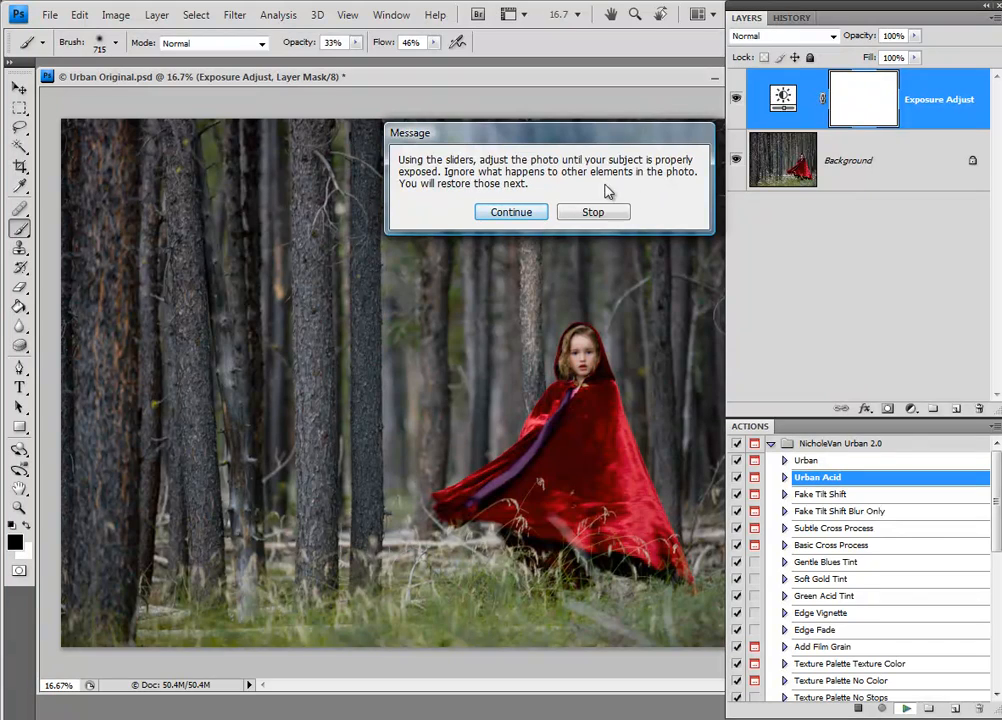
{"action": "left_click", "coordinate": [508, 214]}
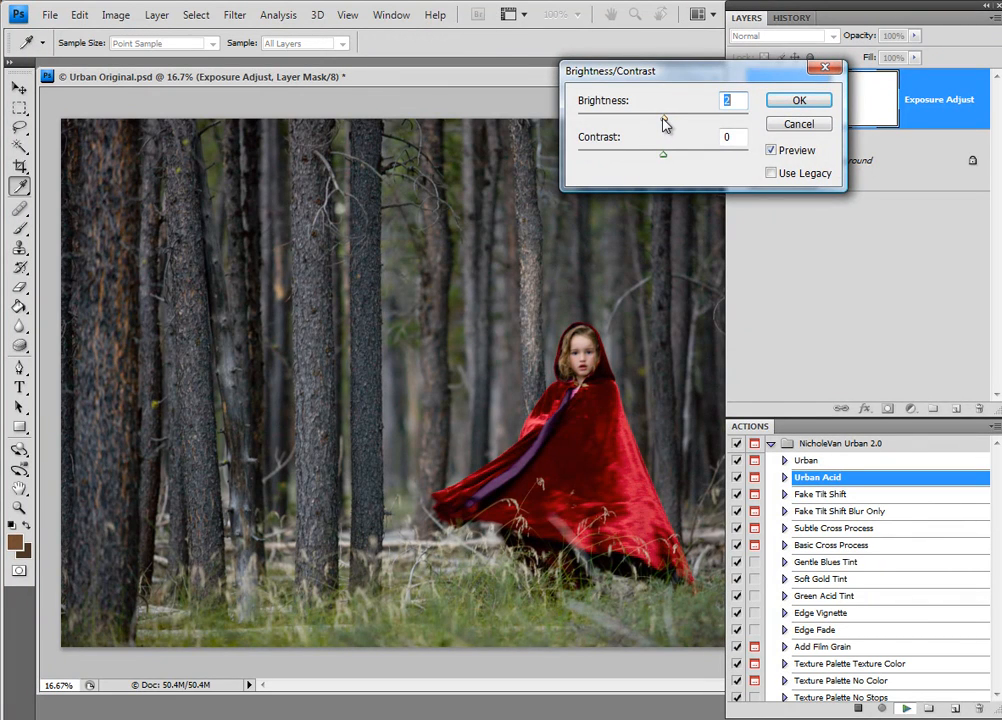
{"action": "left_click_drag", "start_coordinate": [665, 122], "coordinate": [675, 122]}
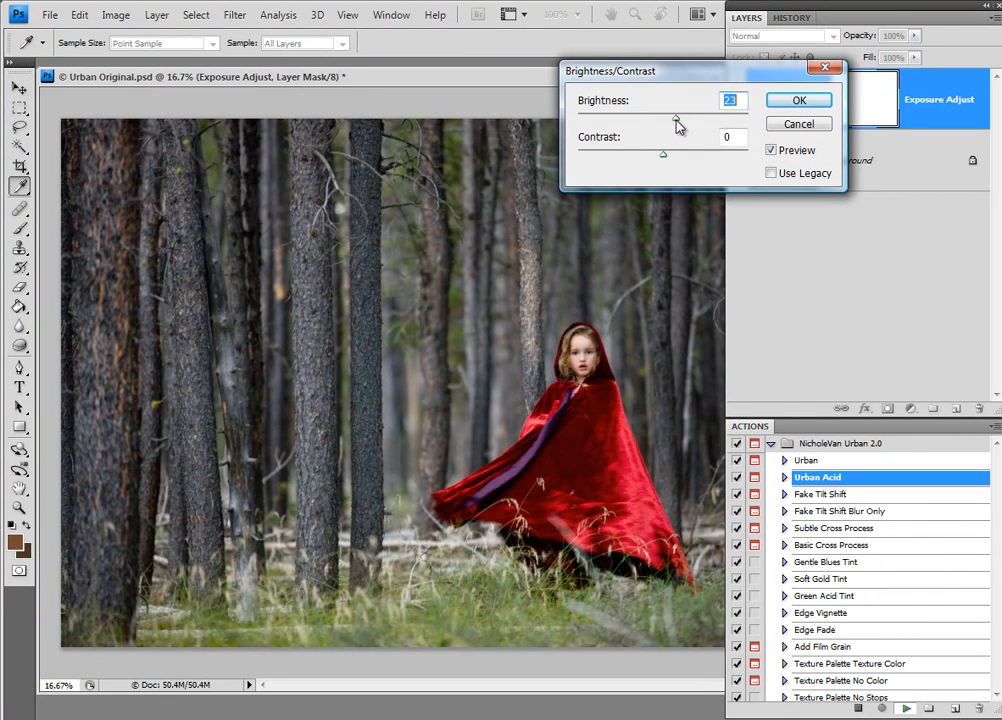
{"action": "left_click", "coordinate": [799, 104]}
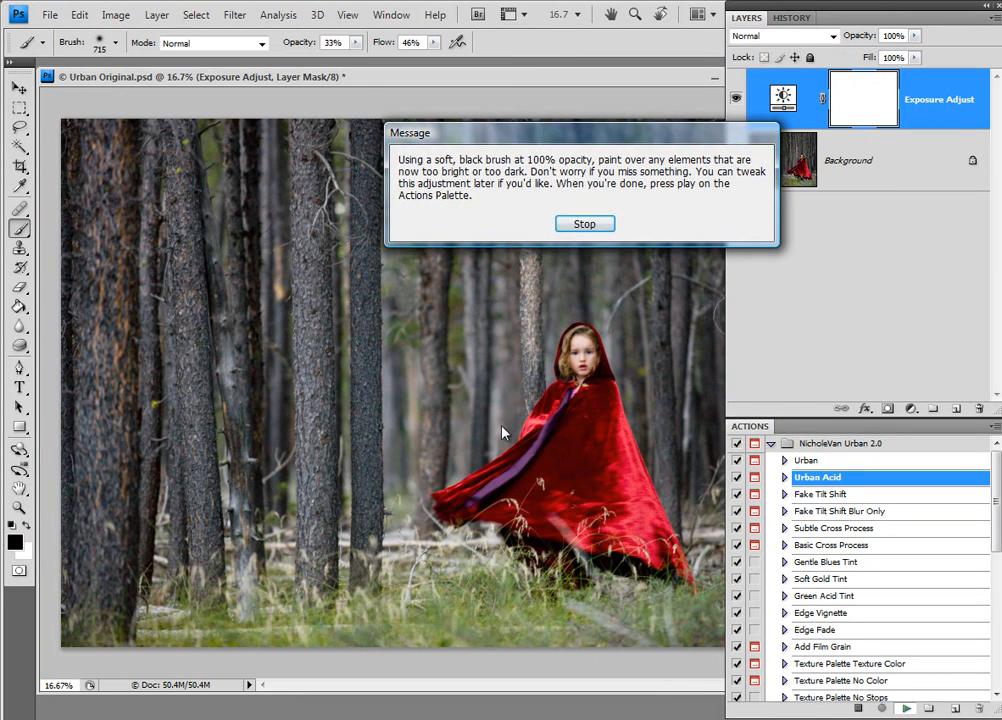
Mask the exposure adjustment off the trees and grass with a soft black brush at 100% opacity and 100% flow
{"action": "left_click", "coordinate": [592, 230]}
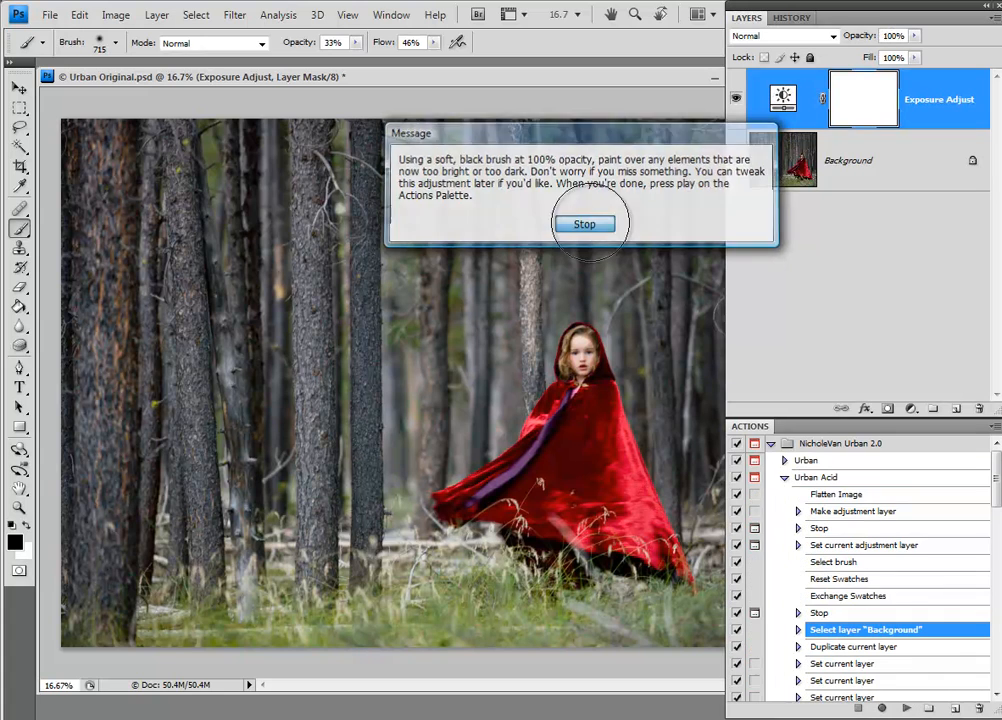
{"action": "left_click", "coordinate": [434, 43]}
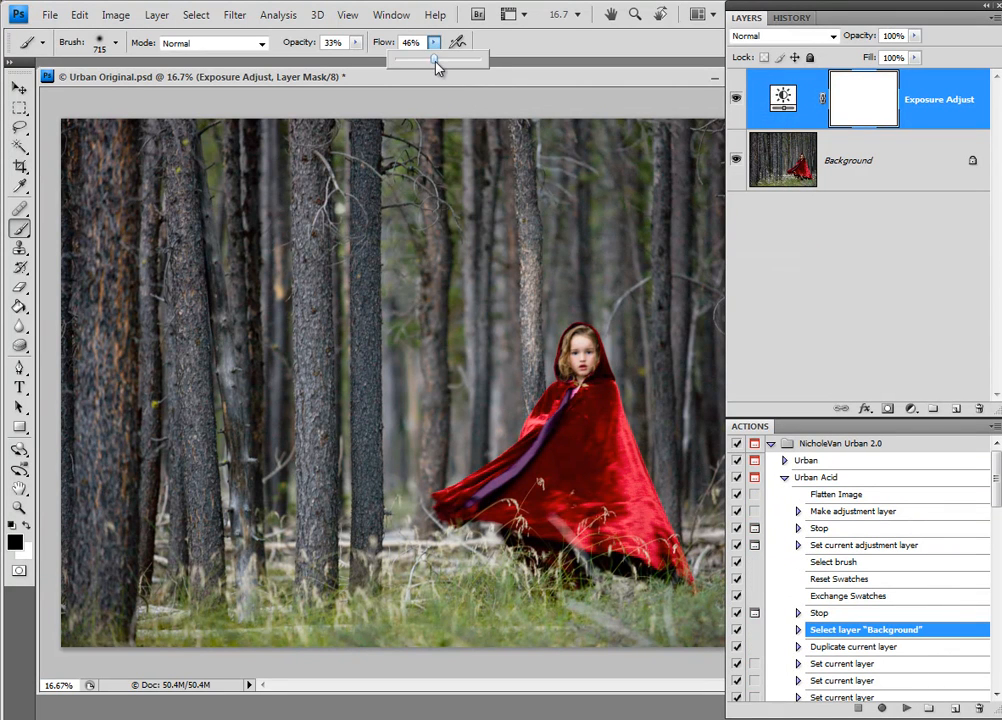
{"action": "left_click", "coordinate": [355, 42]}
{"action": "left_click_drag", "start_coordinate": [341, 59], "coordinate": [454, 69]}
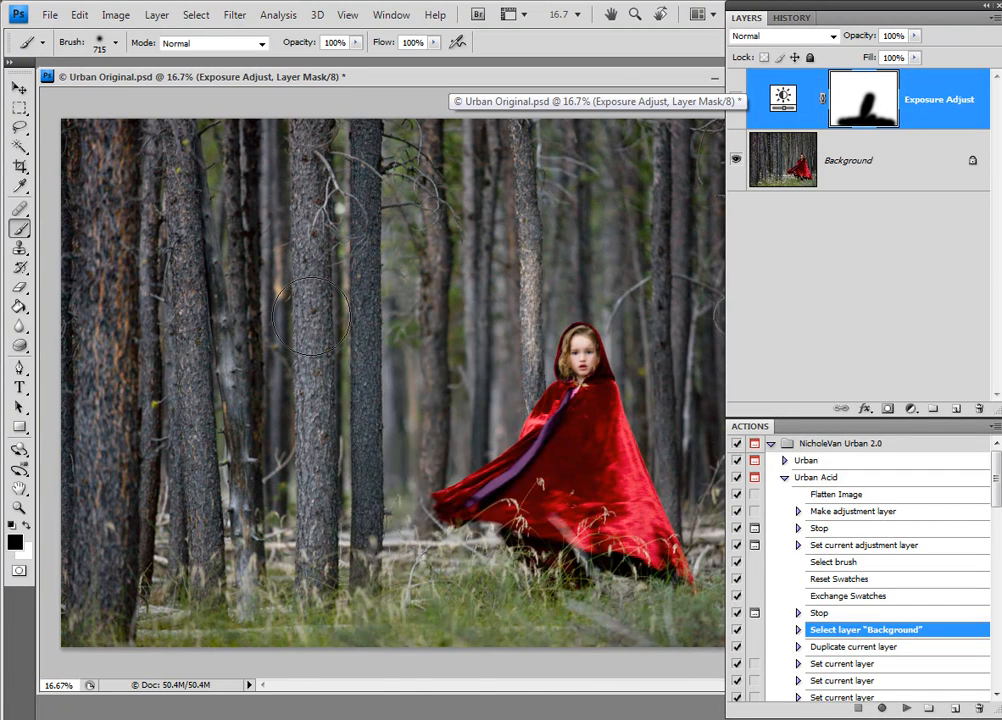
{"action": "right_click", "coordinate": [317, 318]}
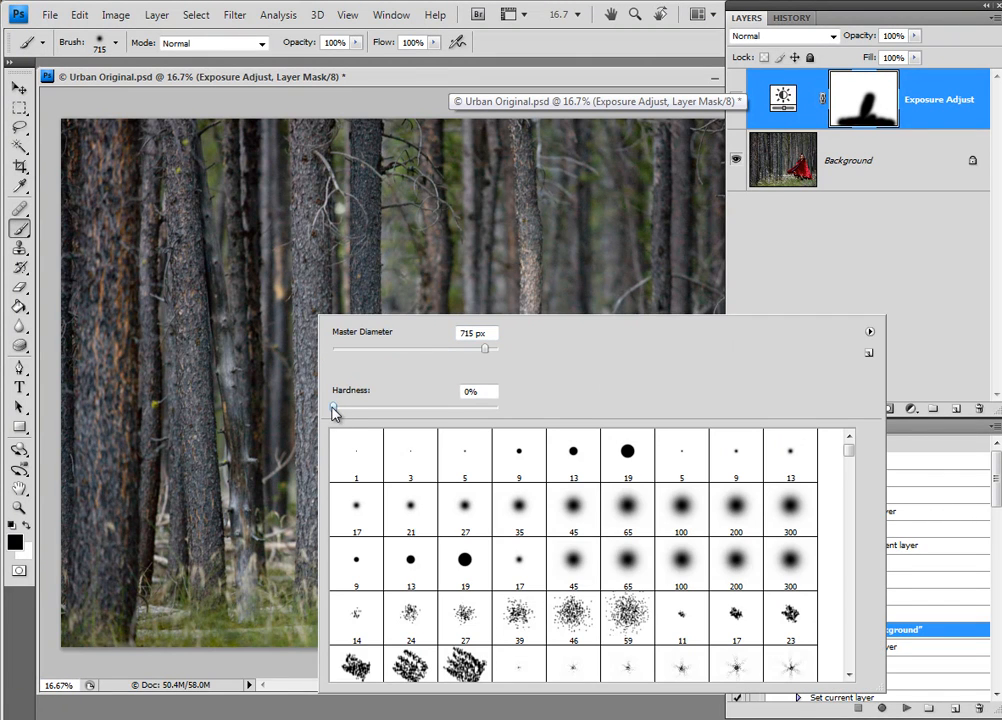
{"action": "left_click", "coordinate": [307, 178]}
{"action": "mouse_move", "coordinate": [385, 512]}
{"action": "left_mouse_down"}
{"action": "mouse_move", "coordinate": [280, 85]}
{"action": "mouse_move", "coordinate": [210, 150]}
{"action": "mouse_move", "coordinate": [110, 180]}
{"action": "mouse_move", "coordinate": [135, 443]}
{"action": "mouse_move", "coordinate": [200, 470]}
{"action": "mouse_move", "coordinate": [365, 626]}
{"action": "mouse_move", "coordinate": [633, 629]}
{"action": "mouse_move", "coordinate": [693, 562]}
{"action": "mouse_move", "coordinate": [323, 436]}
{"action": "mouse_move", "coordinate": [330, 300]}
{"action": "mouse_move", "coordinate": [405, 260]}
{"action": "mouse_move", "coordinate": [518, 240]}
{"action": "mouse_move", "coordinate": [400, 192]}
{"action": "mouse_move", "coordinate": [408, 205]}
{"action": "left_mouse_up"}
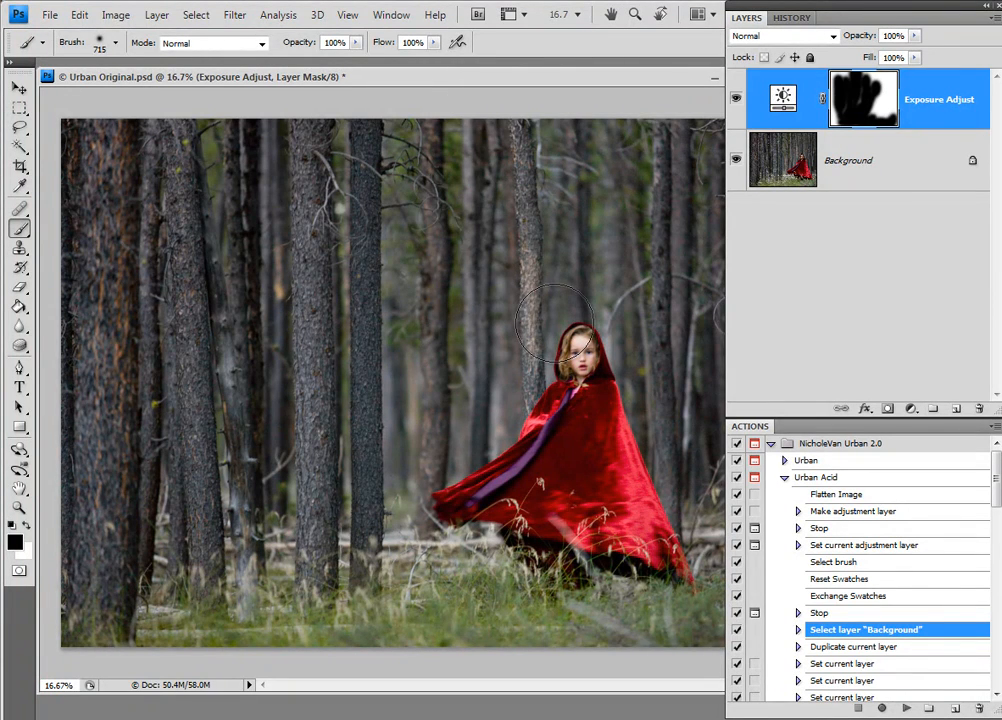
Resume the Urban Acid action to build its remaining layers, and compare the photo with and without the Urban Acid layer
{"action": "left_click", "coordinate": [903, 708]}
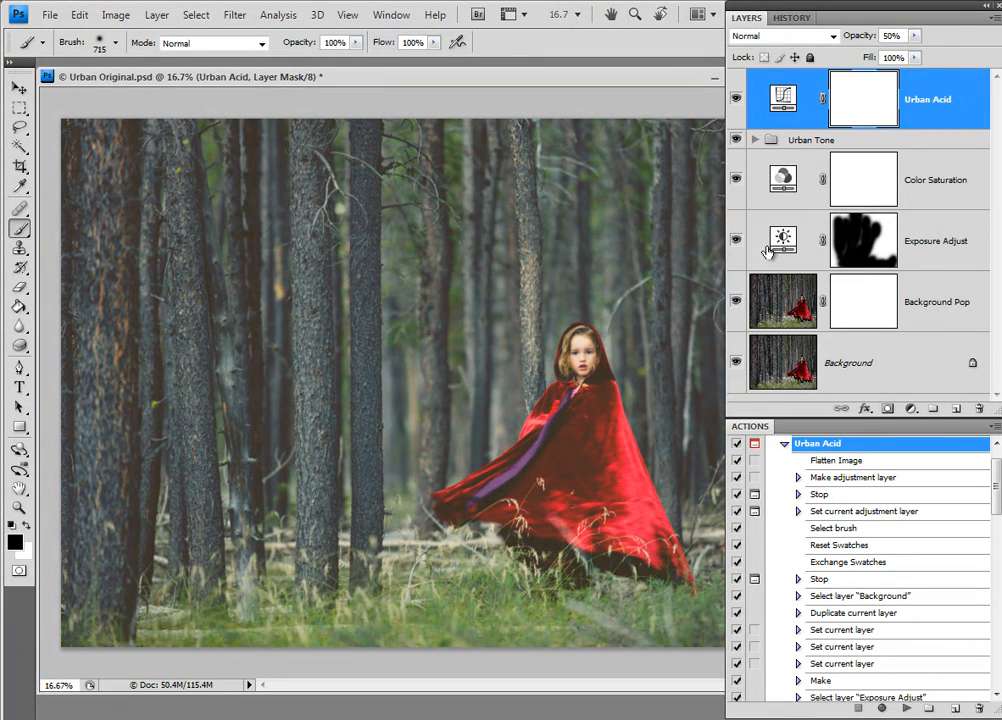
{"action": "left_click", "coordinate": [756, 141]}
{"action": "left_click", "coordinate": [756, 141]}
{"action": "left_click", "coordinate": [736, 100]}
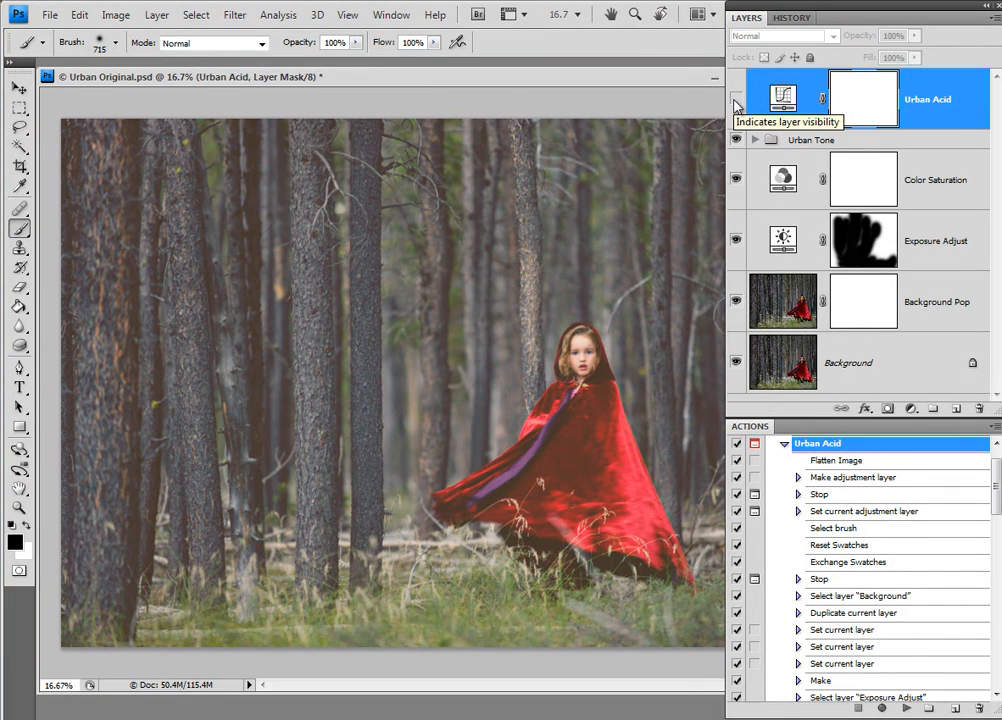
{"action": "left_click", "coordinate": [736, 100]}
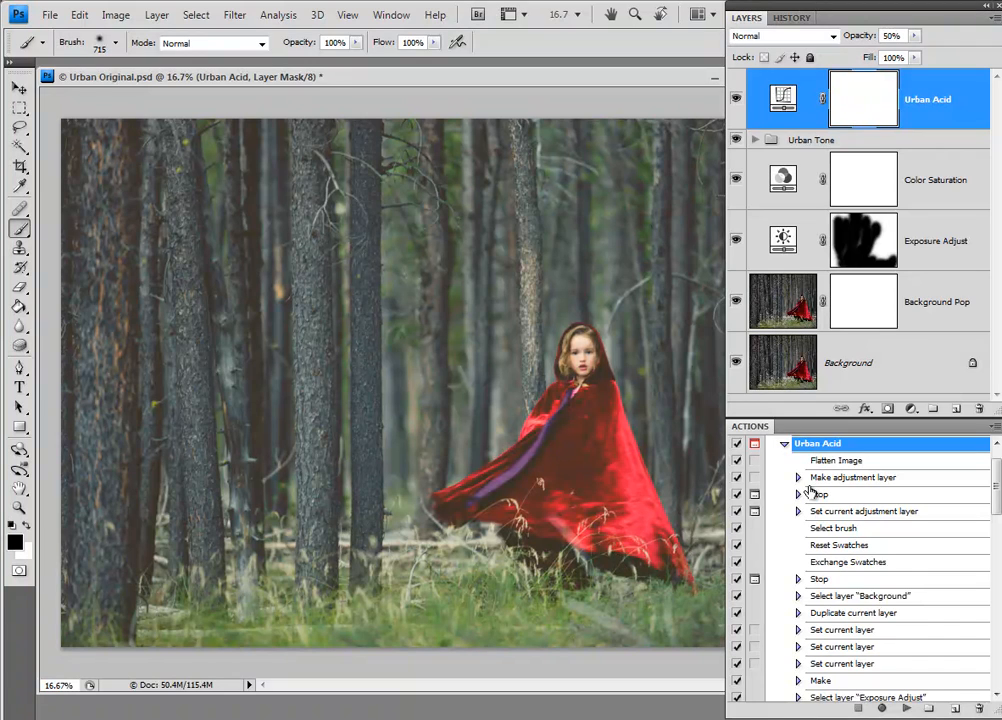
Run the Fake Tilt Shift Blur Only action with the Background layer selected, up to its pause for painting focus back
{"action": "left_click", "coordinate": [786, 445]}
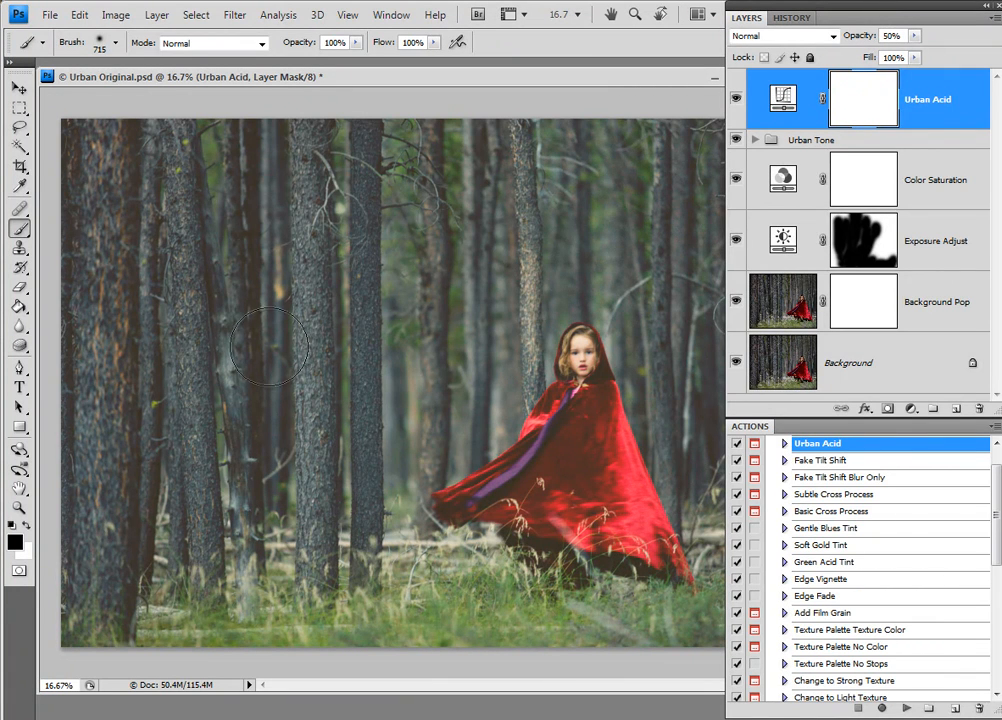
{"action": "left_click", "coordinate": [835, 478]}
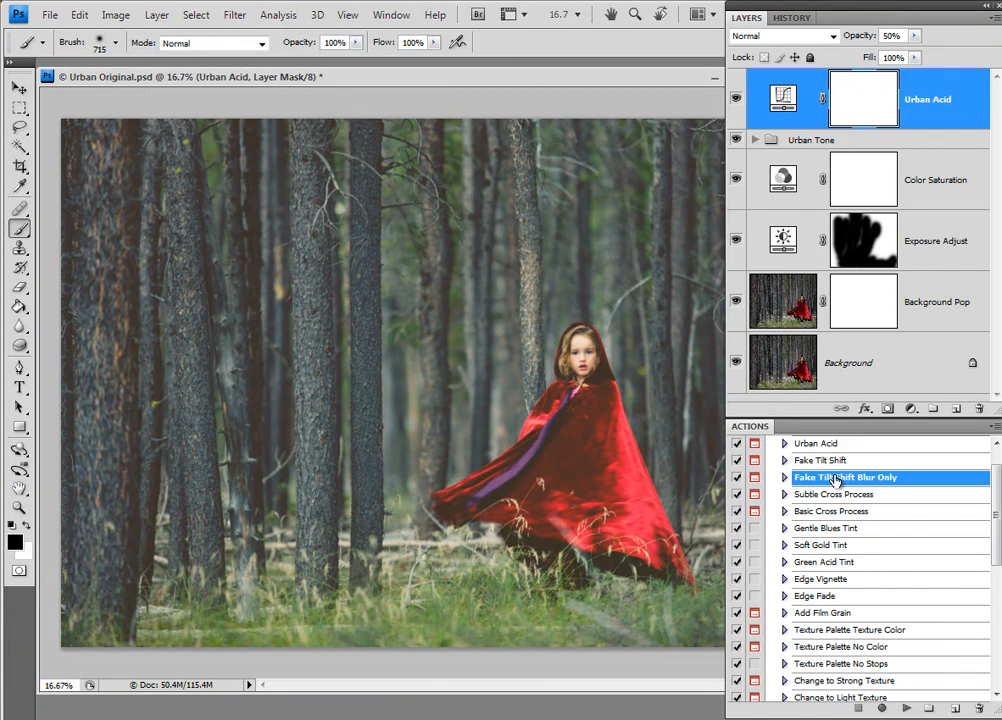
{"action": "left_click", "coordinate": [905, 709]}
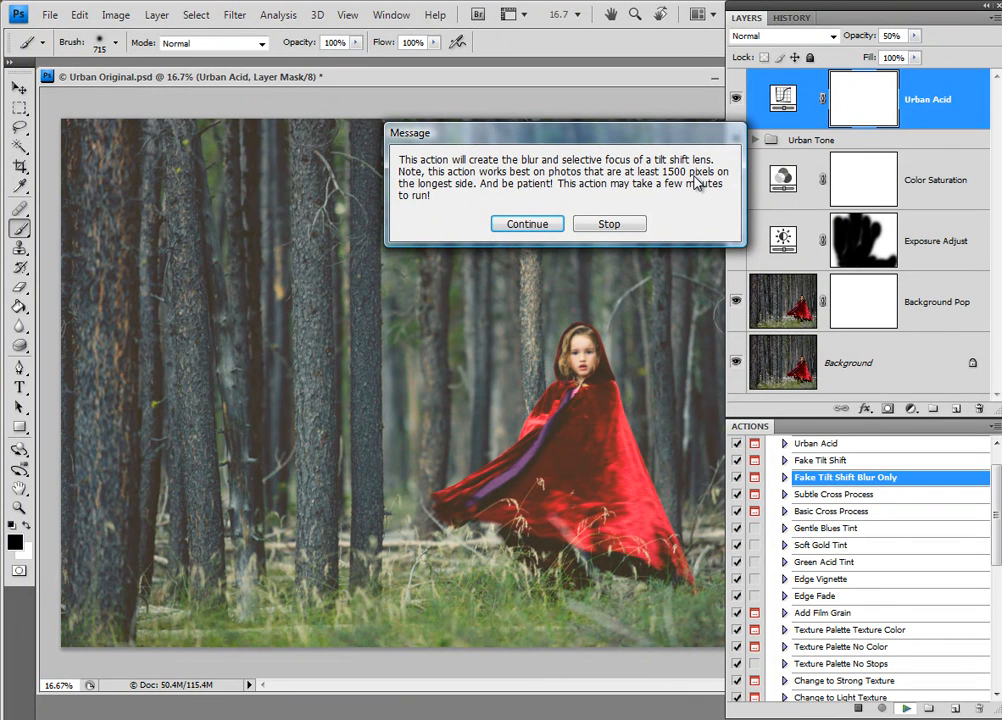
{"action": "left_click", "coordinate": [535, 228]}
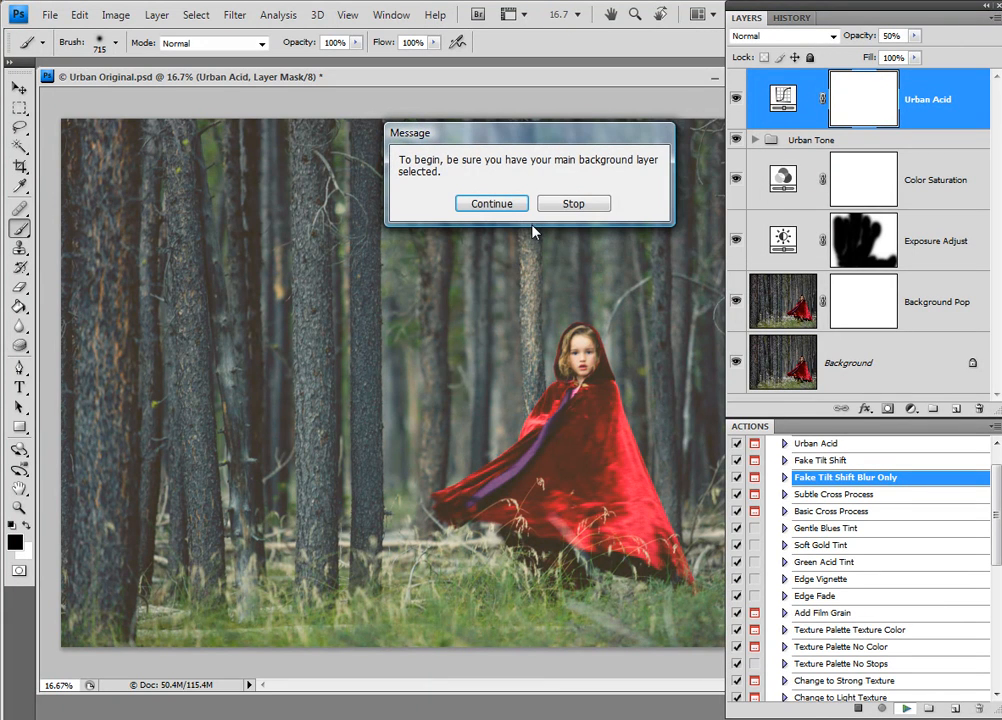
{"action": "left_click", "coordinate": [585, 208]}
{"action": "left_click", "coordinate": [857, 372]}
{"action": "left_click", "coordinate": [906, 708]}
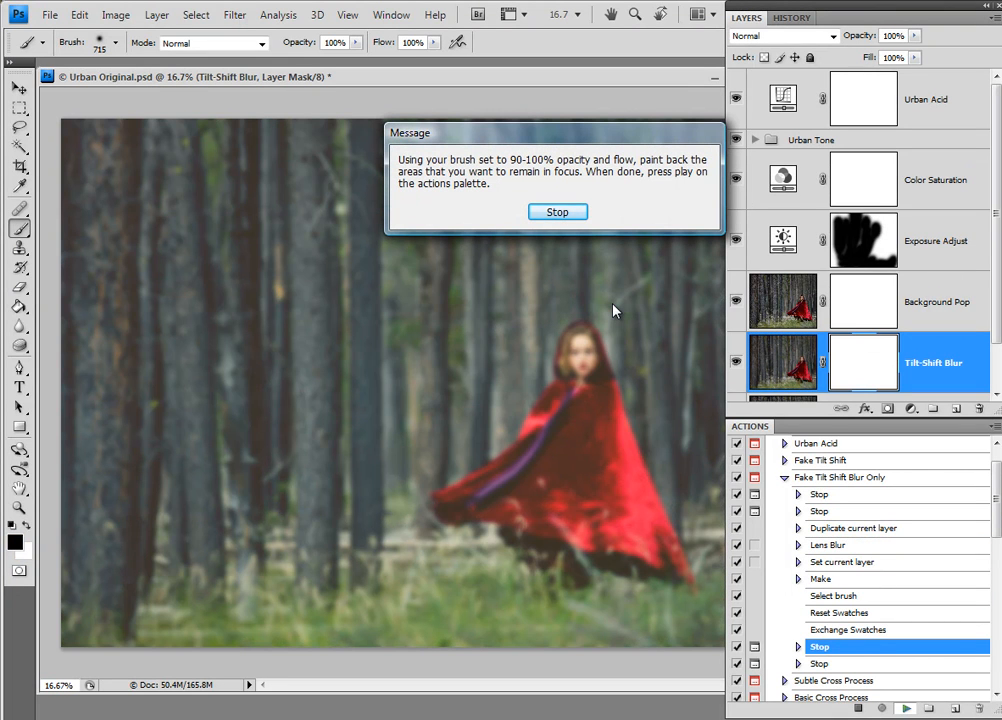
{"action": "left_click", "coordinate": [569, 216]}
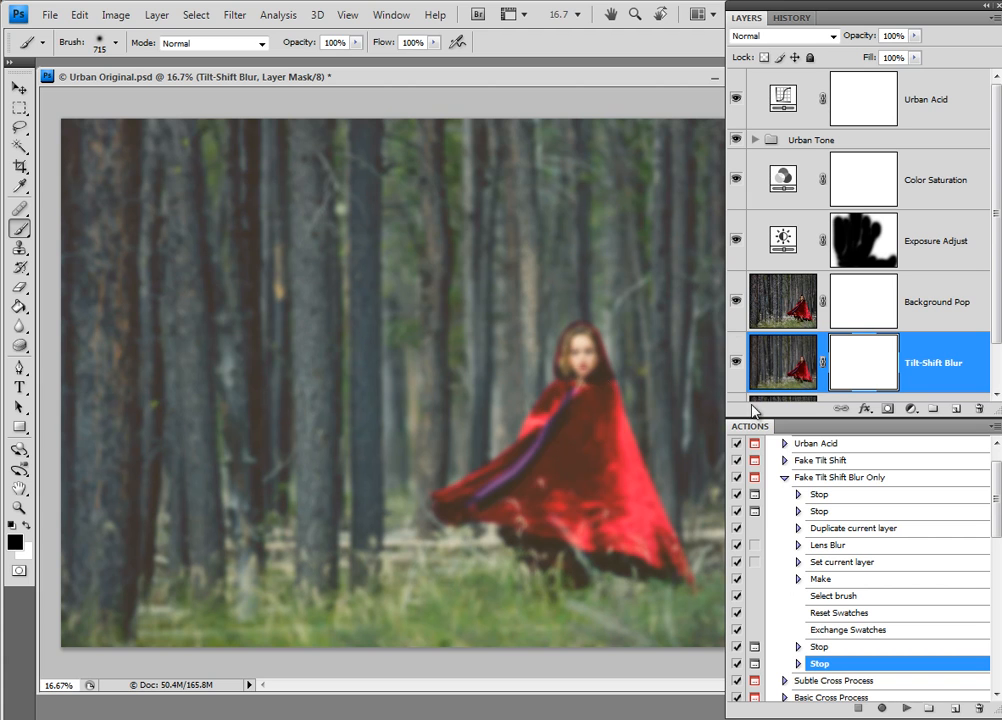
Paint the girl in the red cloak and the grass beside her back into focus on the Tilt-Shift Blur mask, and resume the action
{"action": "mouse_move", "coordinate": [583, 368]}
{"action": "left_mouse_down"}
{"action": "mouse_move", "coordinate": [637, 534]}
{"action": "mouse_move", "coordinate": [574, 456]}
{"action": "mouse_move", "coordinate": [562, 419]}
{"action": "mouse_move", "coordinate": [556, 435]}
{"action": "mouse_move", "coordinate": [480, 471]}
{"action": "mouse_move", "coordinate": [564, 518]}
{"action": "mouse_move", "coordinate": [526, 518]}
{"action": "mouse_move", "coordinate": [565, 552]}
{"action": "mouse_move", "coordinate": [582, 371]}
{"action": "mouse_move", "coordinate": [645, 465]}
{"action": "left_mouse_up"}
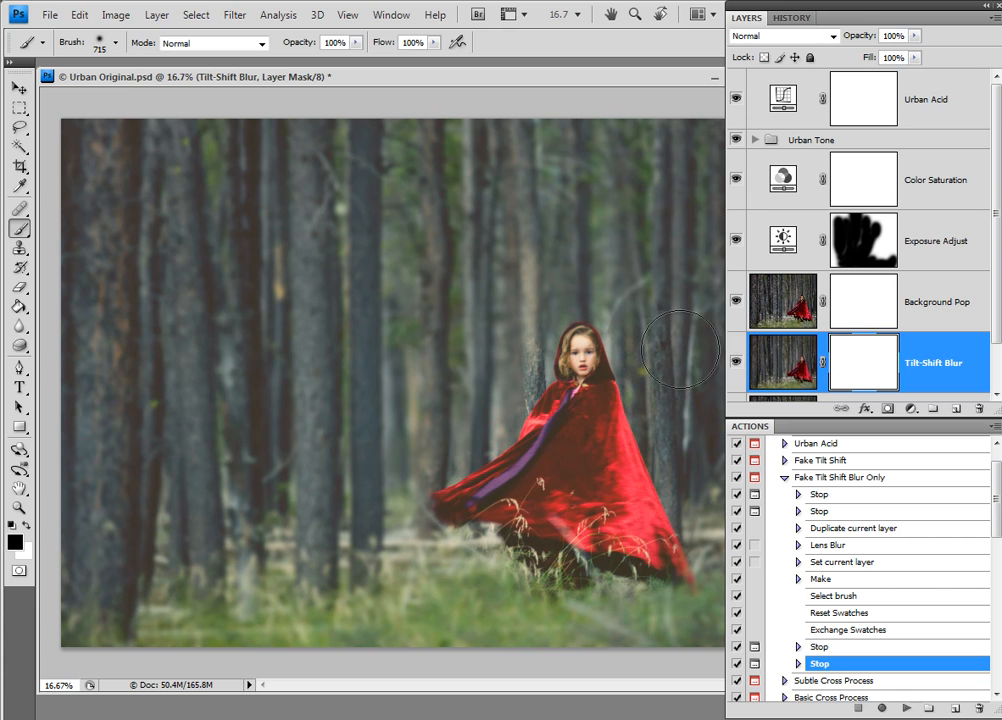
{"action": "mouse_move", "coordinate": [409, 557]}
{"action": "left_mouse_down"}
{"action": "mouse_move", "coordinate": [319, 642]}
{"action": "mouse_move", "coordinate": [514, 570]}
{"action": "mouse_move", "coordinate": [432, 644]}
{"action": "mouse_move", "coordinate": [476, 597]}
{"action": "left_mouse_up"}
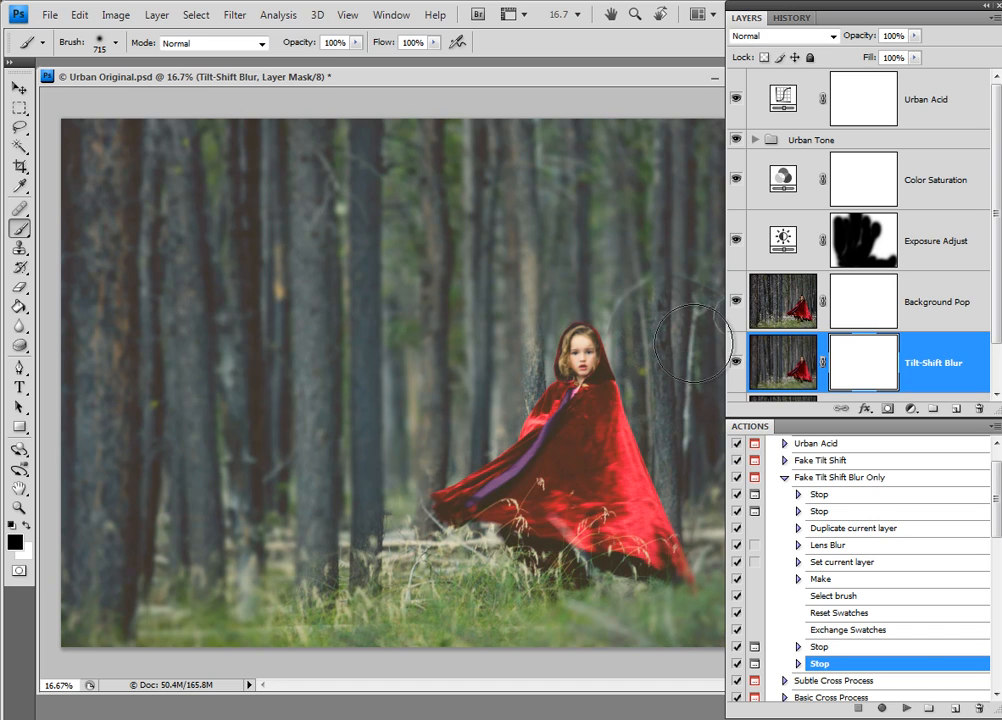
{"action": "left_click", "coordinate": [904, 708]}
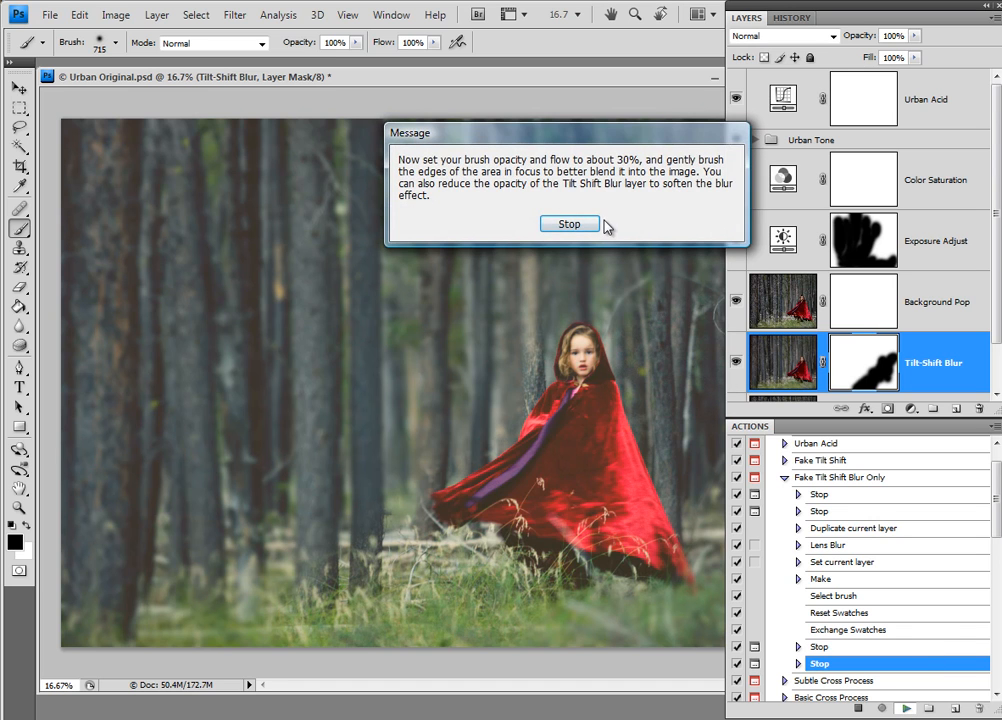
{"action": "left_click", "coordinate": [573, 224]}
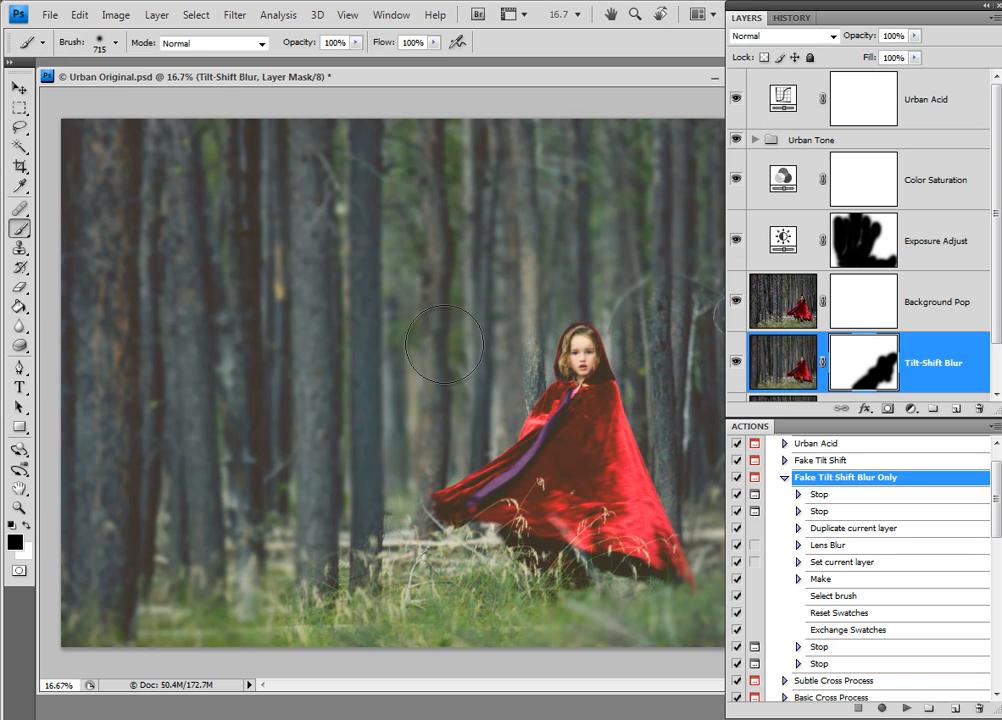
Blend the edges of the in-focus area on the Tilt-Shift Blur mask with the brush at 38% opacity and 35% flow
{"action": "left_click", "coordinate": [434, 43]}
{"action": "left_click_drag", "start_coordinate": [433, 60], "coordinate": [299, 60]}
{"action": "left_click", "coordinate": [356, 43]}
{"action": "mouse_move", "coordinate": [428, 380]}
{"action": "left_mouse_down"}
{"action": "mouse_move", "coordinate": [459, 262]}
{"action": "mouse_move", "coordinate": [490, 204]}
{"action": "mouse_move", "coordinate": [663, 265]}
{"action": "left_mouse_up"}
{"action": "mouse_move", "coordinate": [510, 329]}
{"action": "left_mouse_down"}
{"action": "mouse_move", "coordinate": [433, 381]}
{"action": "mouse_move", "coordinate": [309, 524]}
{"action": "left_mouse_up"}
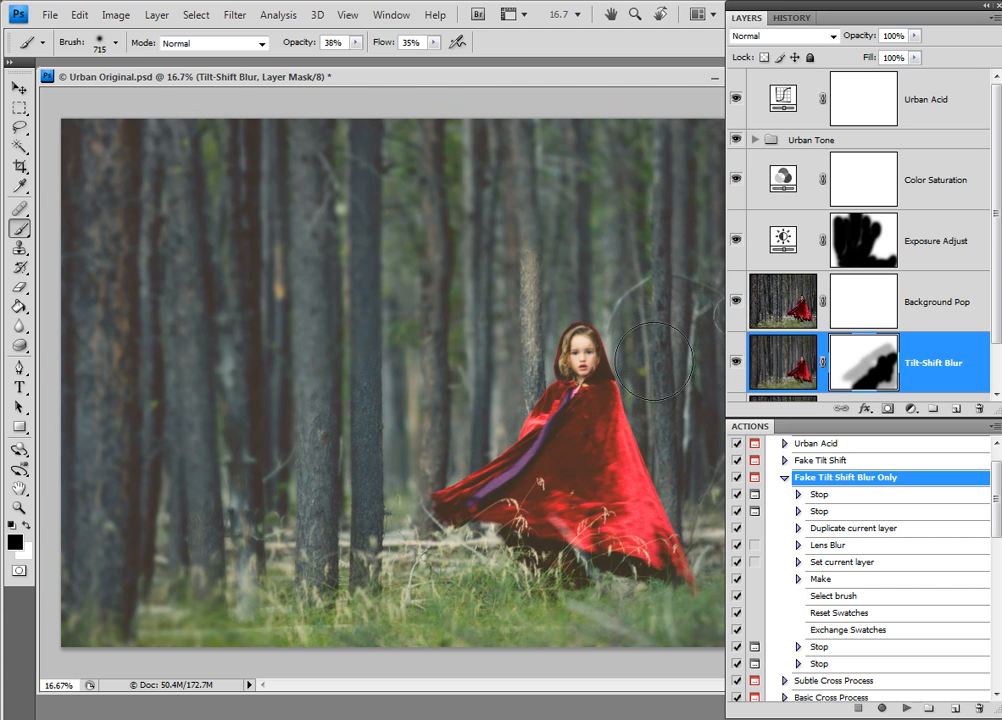
{"action": "mouse_move", "coordinate": [622, 576]}
{"action": "left_mouse_down"}
{"action": "mouse_move", "coordinate": [651, 650]}
{"action": "mouse_move", "coordinate": [633, 667]}
{"action": "mouse_move", "coordinate": [535, 653]}
{"action": "left_mouse_up"}
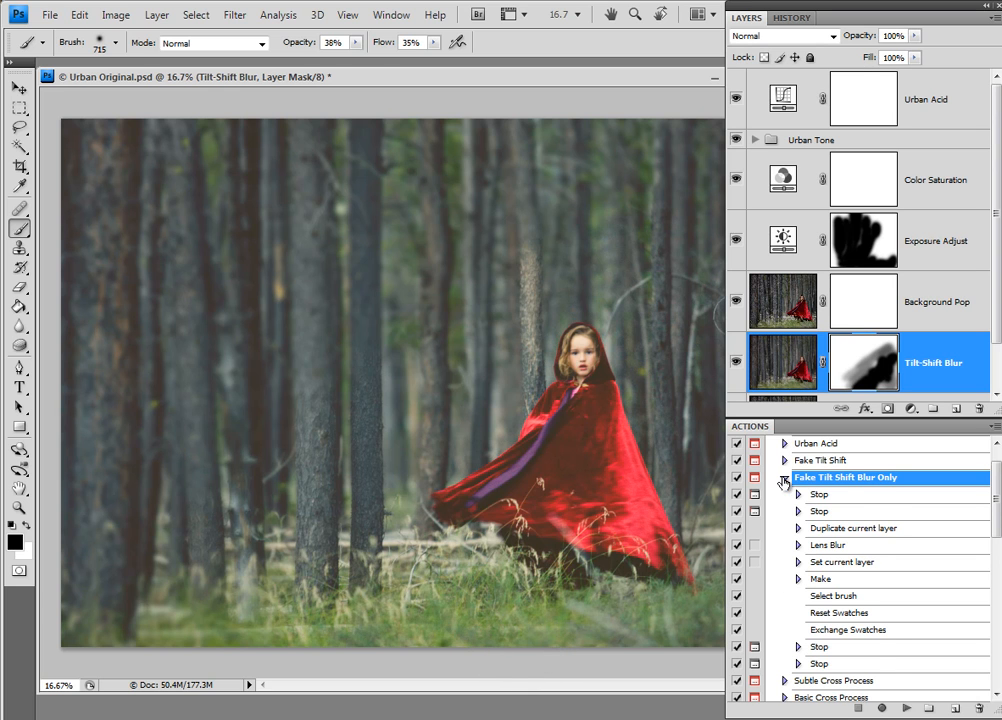
{"action": "left_click", "coordinate": [784, 478]}
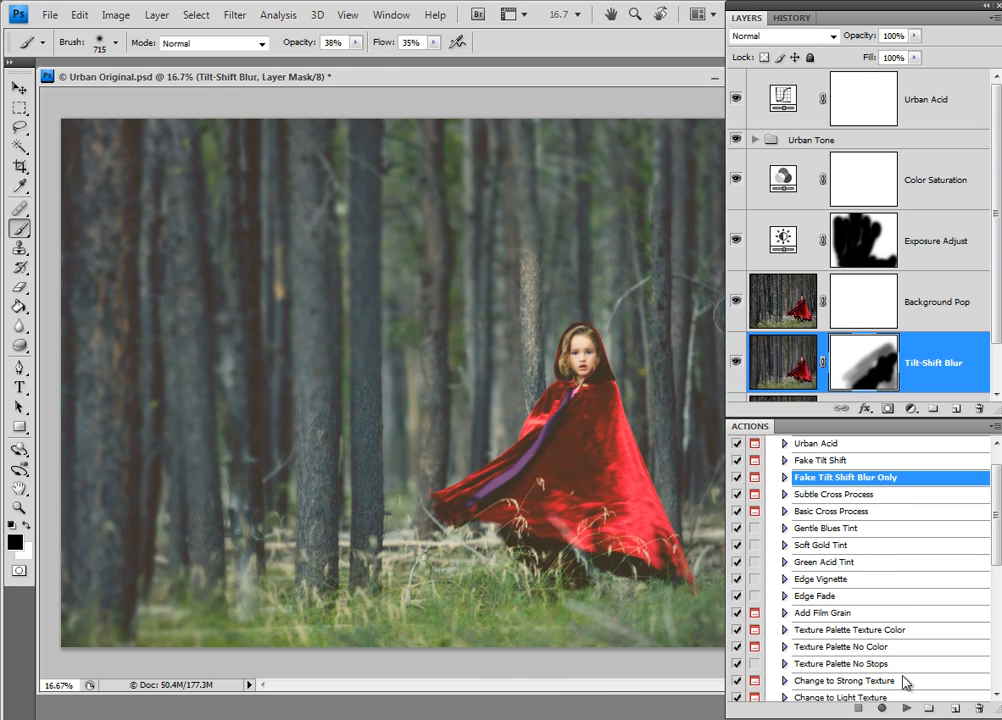
Run the Texture Palette Texture Color action and insert the golden-brown texture from the first column of the middle row
{"action": "scroll", "coordinate": [990, 533], "scroll_direction": "down", "scroll_amount": 1}
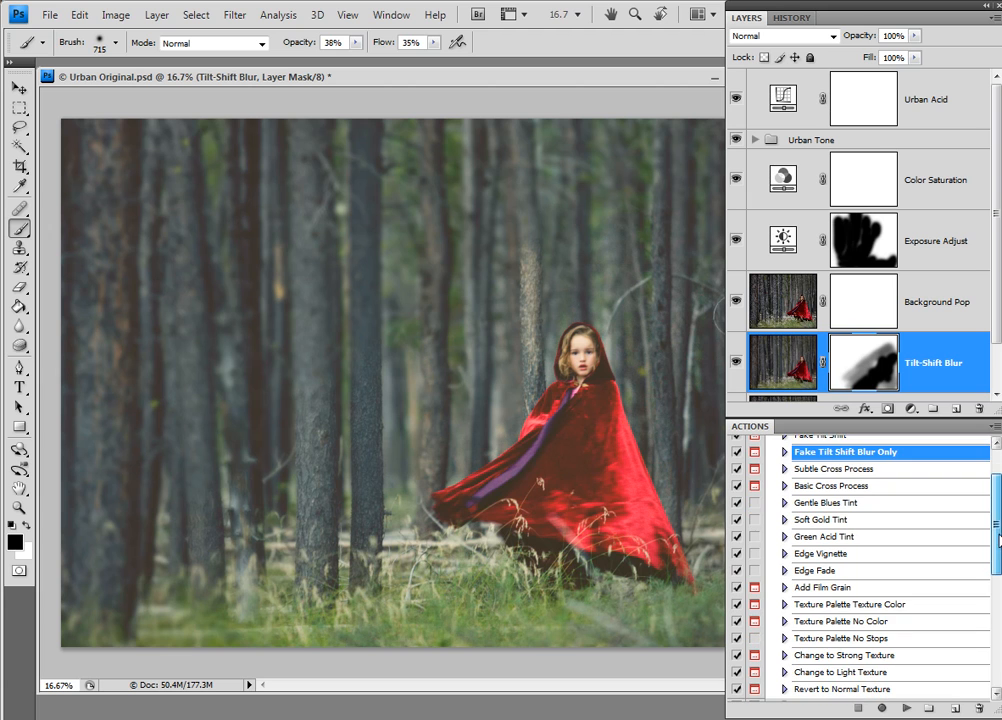
{"action": "left_click", "coordinate": [900, 604]}
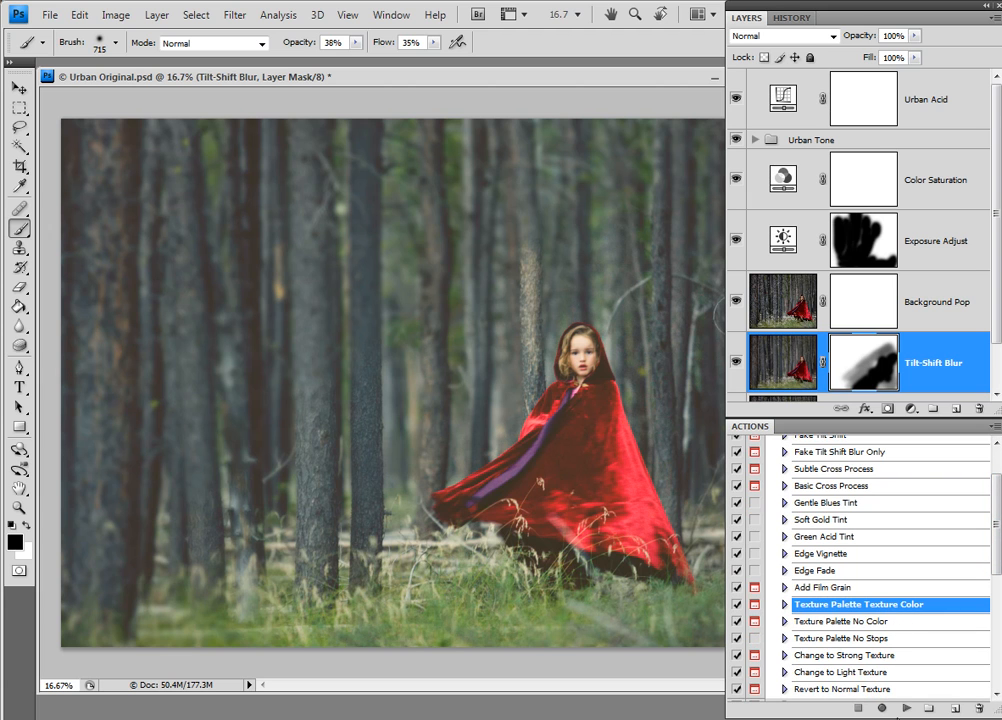
{"action": "left_click", "coordinate": [907, 709]}
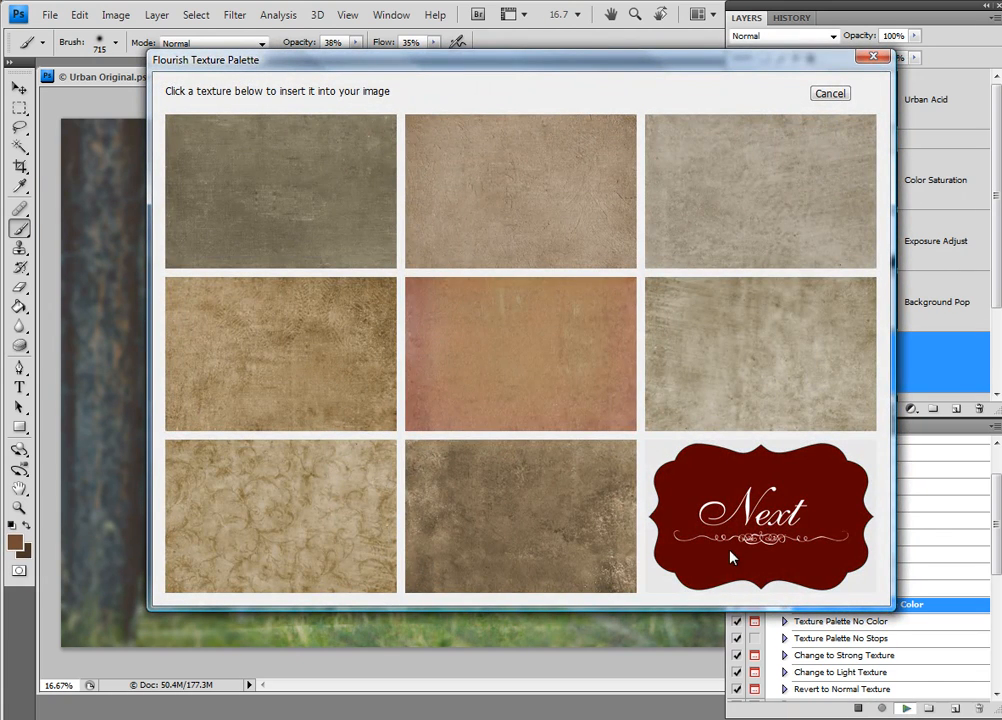
{"action": "left_click", "coordinate": [772, 522]}
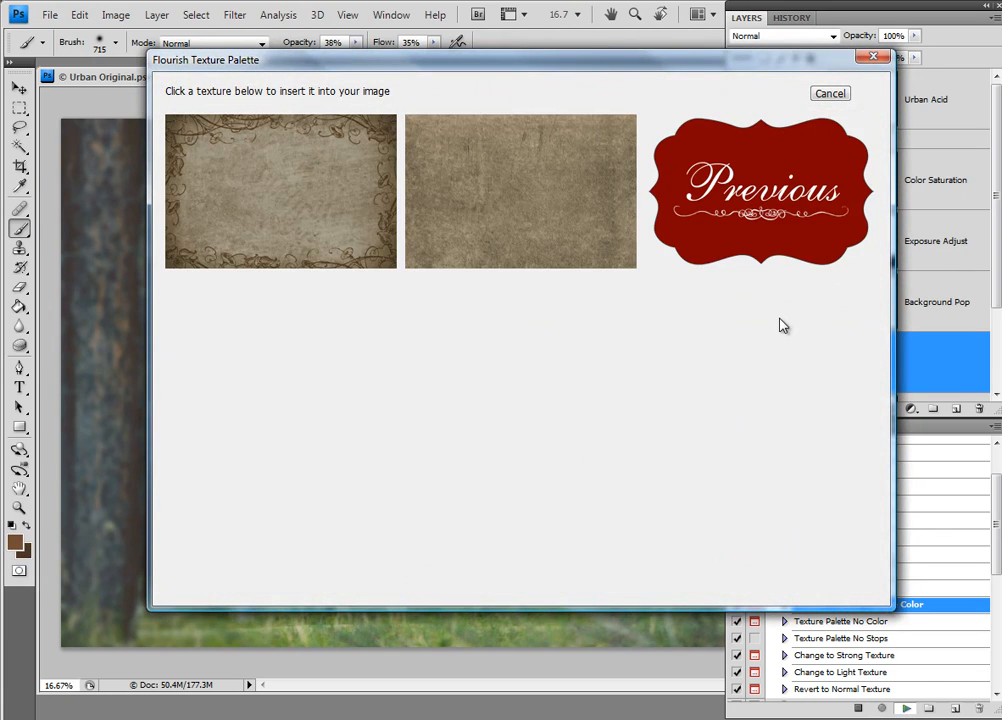
{"action": "left_click", "coordinate": [793, 203]}
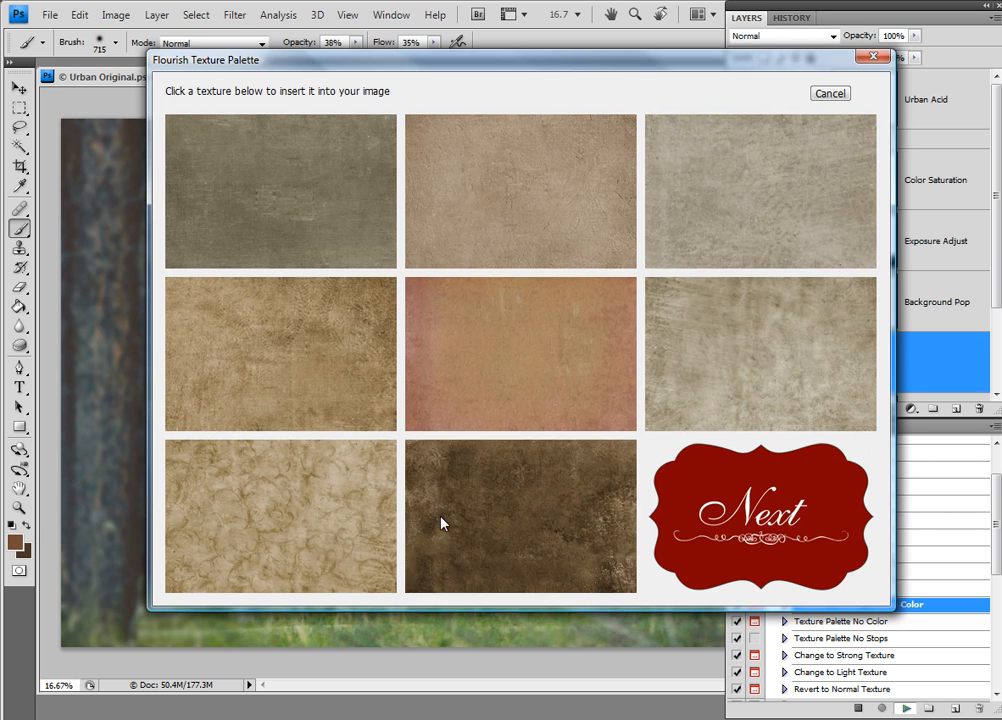
{"action": "left_click", "coordinate": [313, 360]}
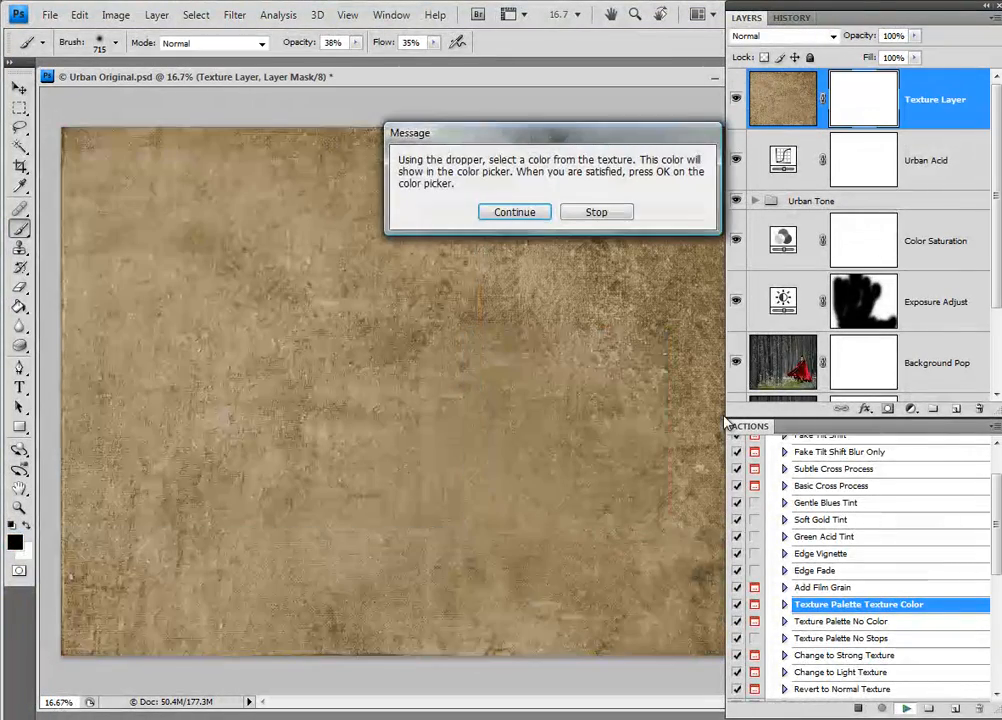
Resume the texture action and sample a golden brown (#9b8762) from the texture as the Texture Tint colour
{"action": "left_click", "coordinate": [514, 213]}
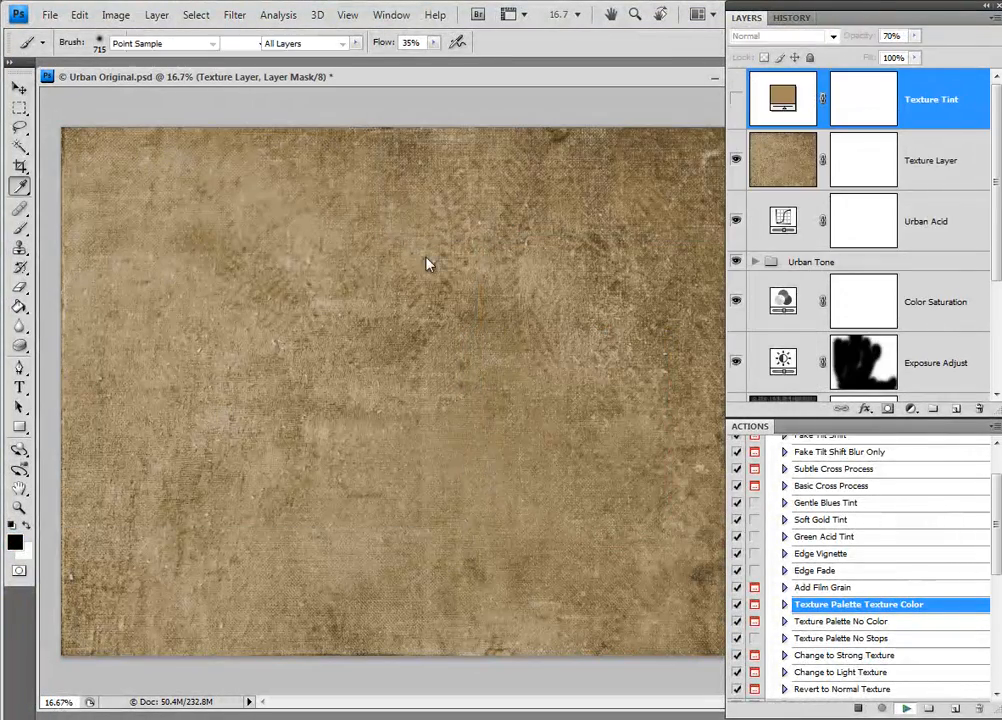
{"action": "left_click", "coordinate": [322, 250]}
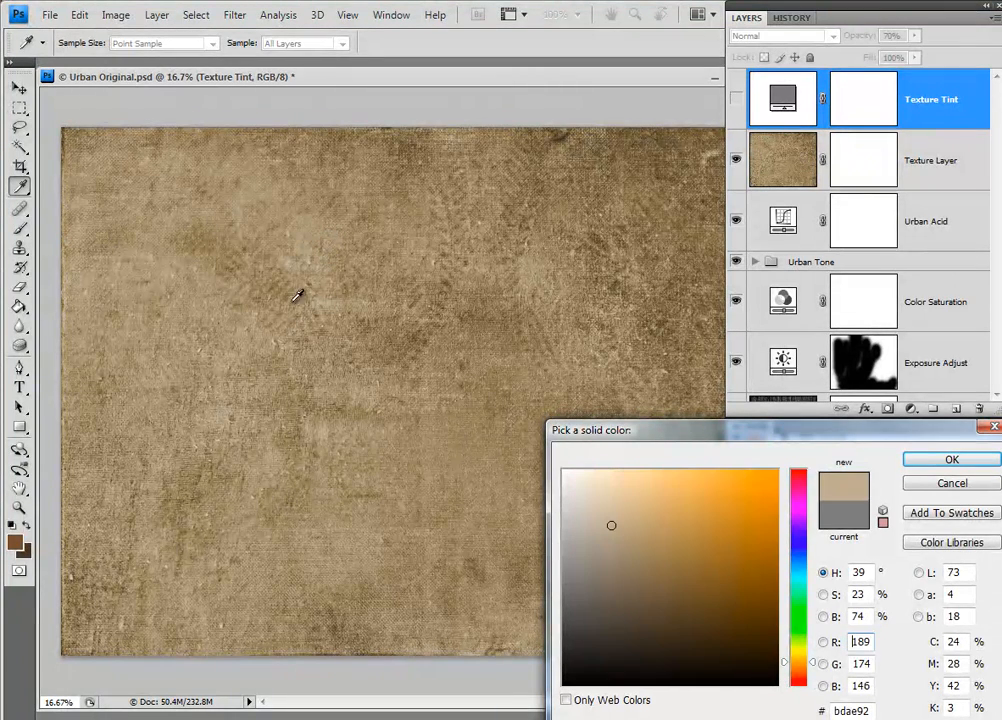
{"action": "left_click", "coordinate": [293, 290]}
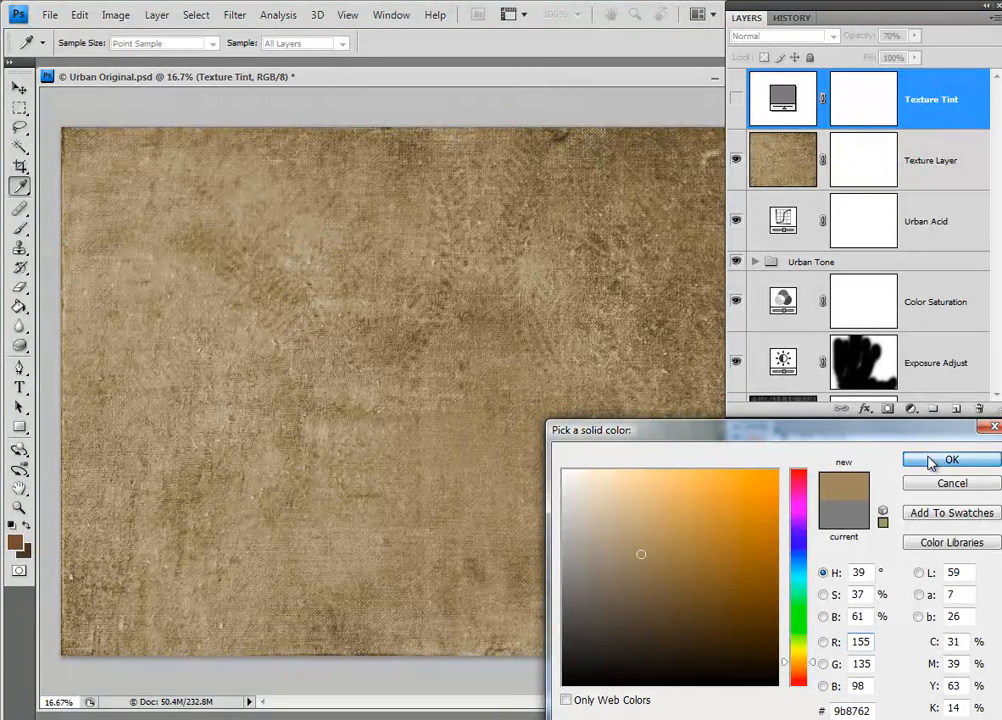
{"action": "left_click", "coordinate": [968, 458]}
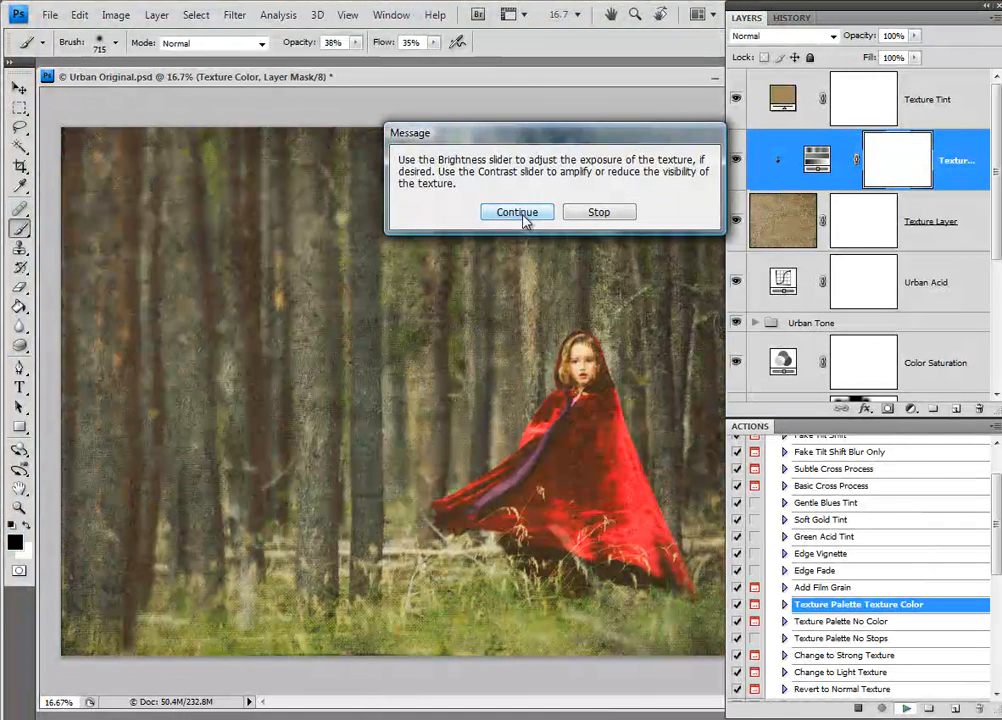
Continue to the texture's Brightness/Contrast adjustment and set its brightness to -4
{"action": "left_click", "coordinate": [517, 212]}
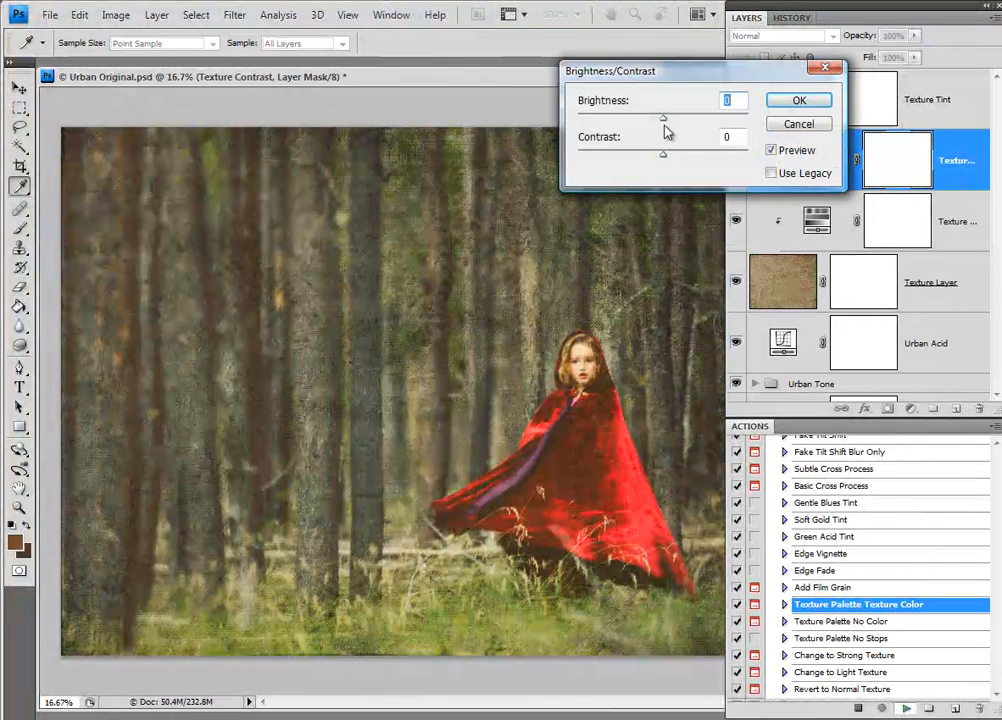
{"action": "left_click_drag", "start_coordinate": [665, 123], "coordinate": [662, 130]}
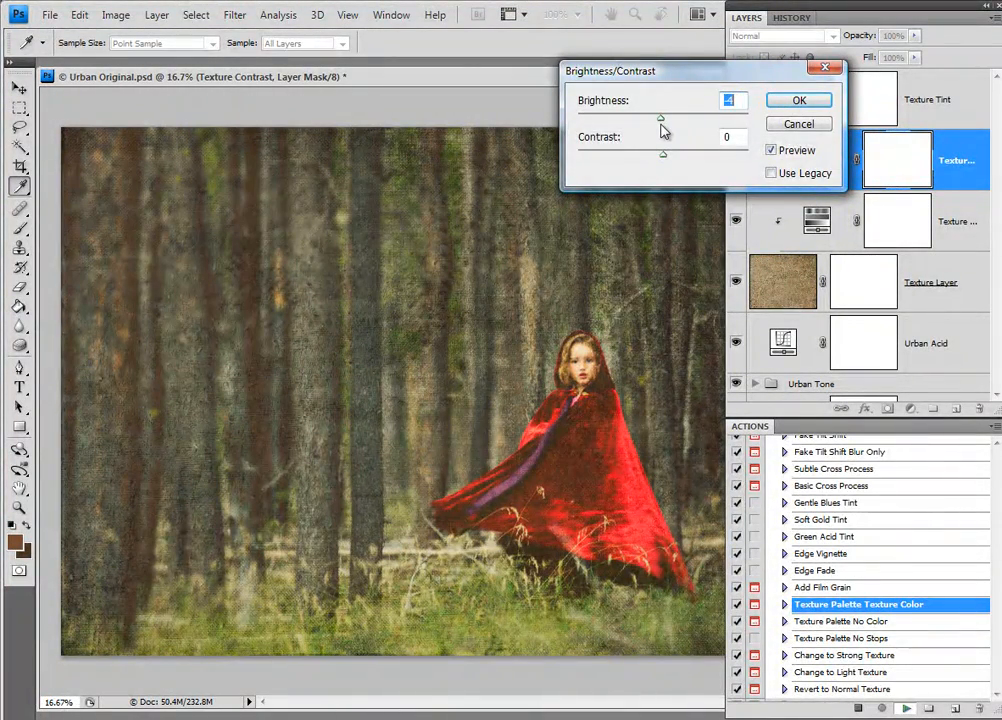
{"action": "left_click", "coordinate": [803, 107]}
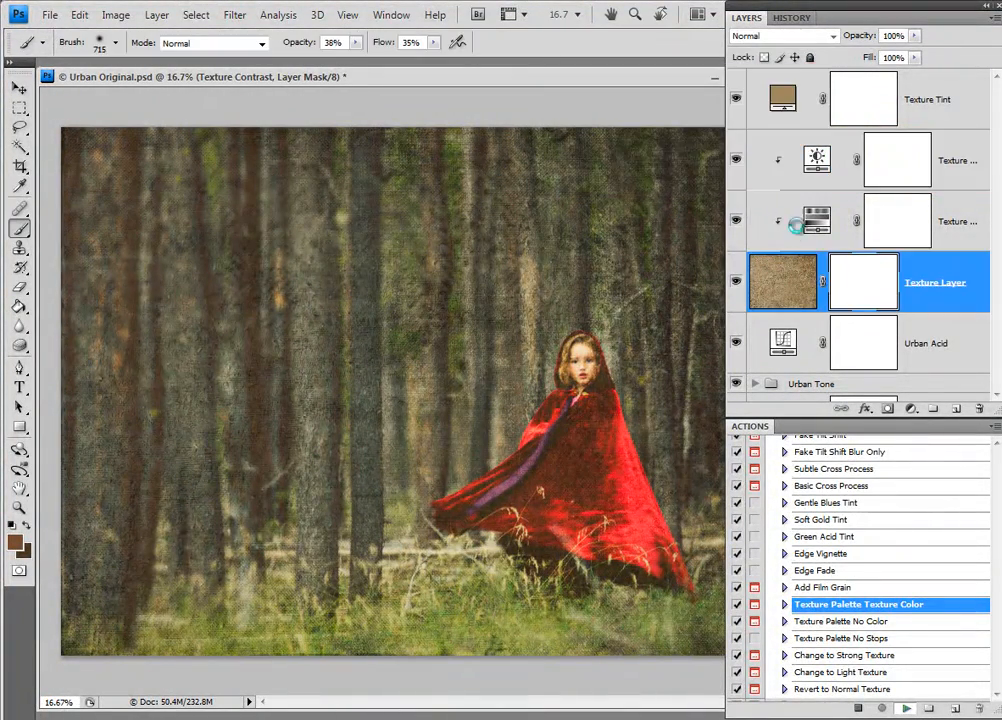
Change the Texture Tint fill colour to a greyer, slightly darker brown of the same hue
{"action": "left_click", "coordinate": [797, 105]}
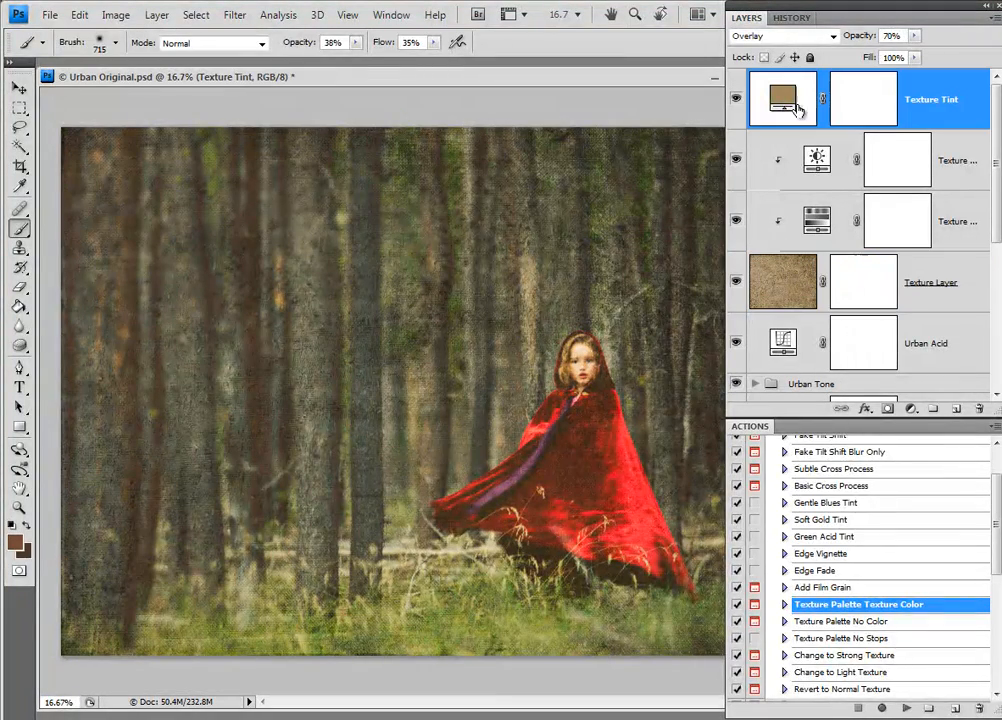
{"action": "double_click", "coordinate": [783, 105]}
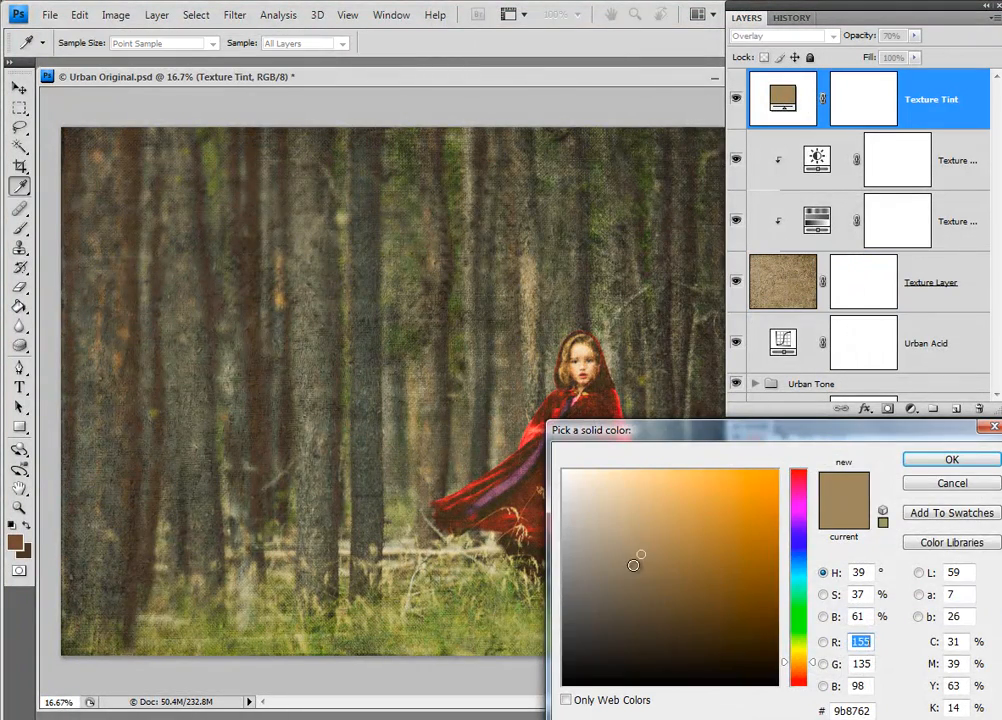
{"action": "mouse_move", "coordinate": [641, 555]}
{"action": "left_mouse_down"}
{"action": "mouse_move", "coordinate": [637, 566]}
{"action": "mouse_move", "coordinate": [622, 555]}
{"action": "mouse_move", "coordinate": [598, 566]}
{"action": "left_mouse_up"}
{"action": "left_click", "coordinate": [951, 459]}
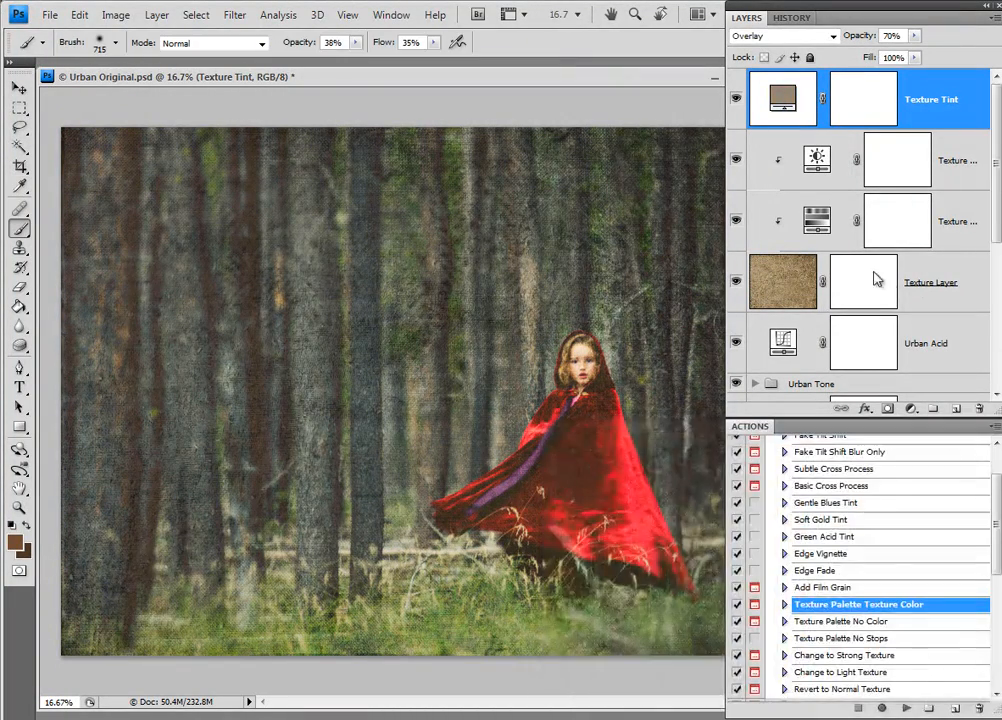
Paint the texture off the girl and her red cloak on the Texture Layer mask, raising the brush to 100% opacity and flow
{"action": "left_click", "coordinate": [870, 282]}
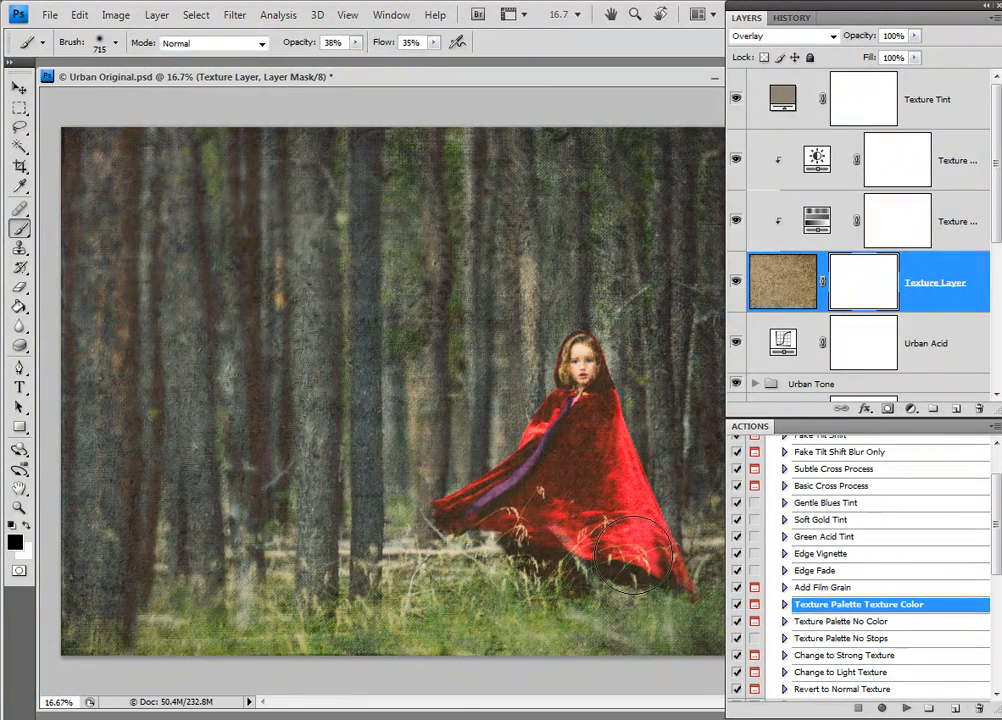
{"action": "left_click", "coordinate": [587, 357]}
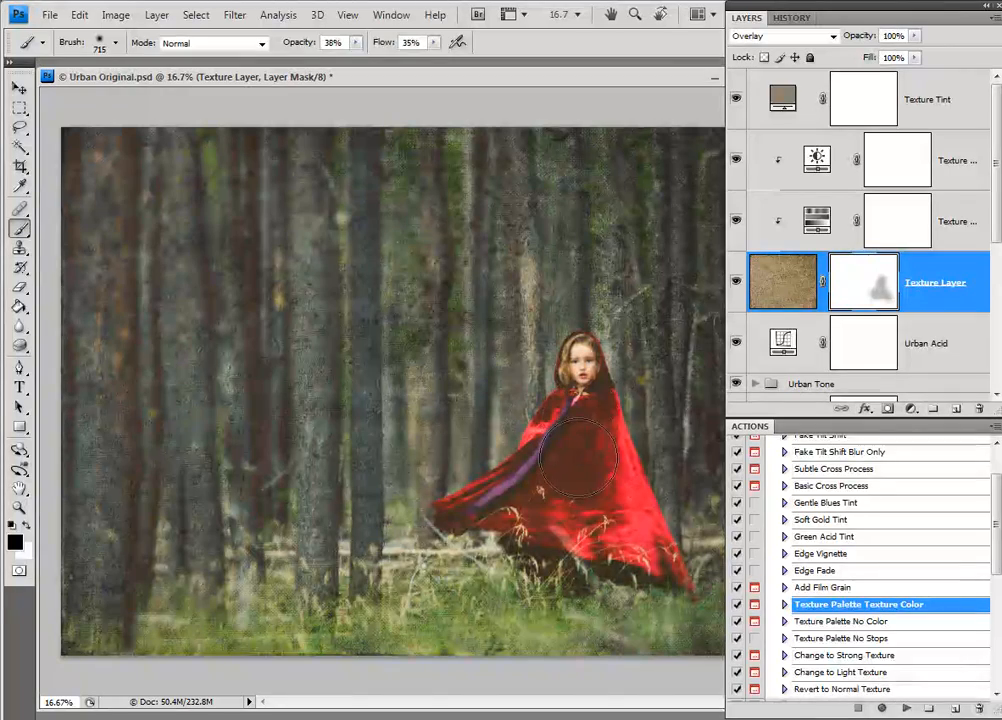
{"action": "left_click_drag", "start_coordinate": [434, 43], "coordinate": [500, 62]}
{"action": "left_click", "coordinate": [355, 43]}
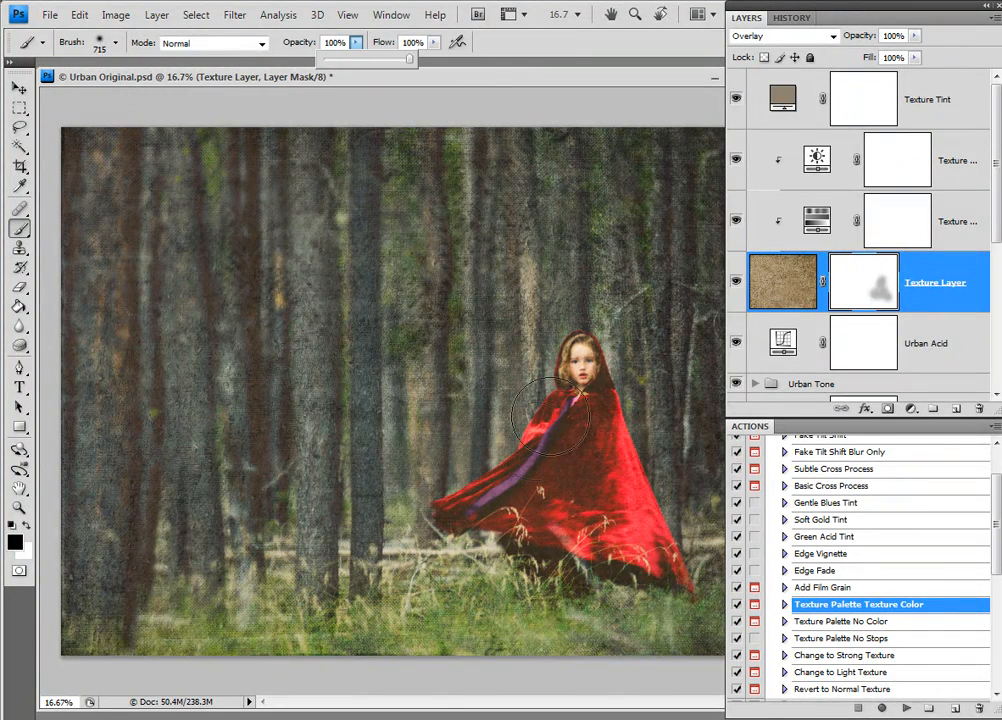
{"action": "left_click", "coordinate": [440, 315]}
{"action": "mouse_move", "coordinate": [502, 495]}
{"action": "left_mouse_down"}
{"action": "mouse_move", "coordinate": [467, 498]}
{"action": "mouse_move", "coordinate": [571, 430]}
{"action": "mouse_move", "coordinate": [577, 368]}
{"action": "left_mouse_up"}
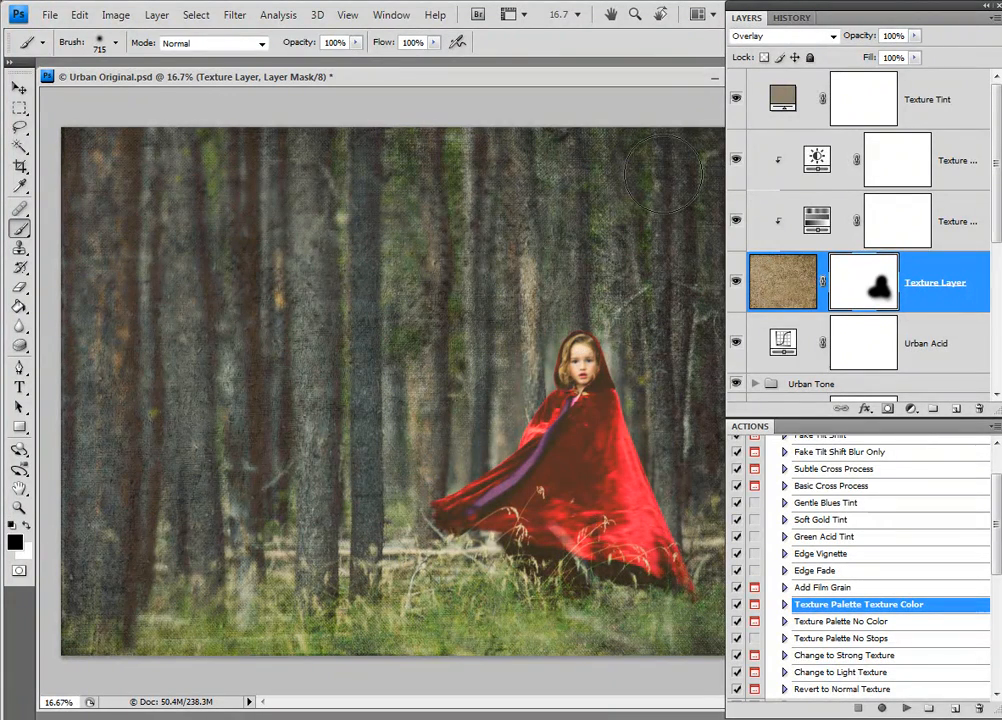
Save the textured image as a new history snapshot and compare it with Snapshot 1
{"action": "left_click", "coordinate": [736, 99]}
{"action": "left_click", "coordinate": [791, 18]}
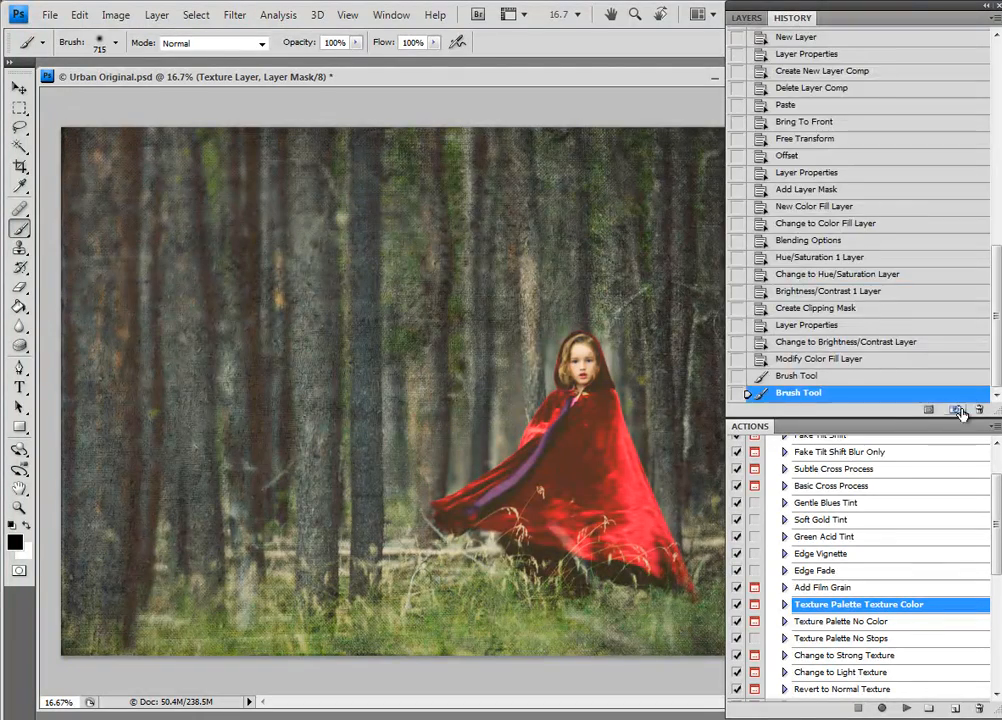
{"action": "scroll", "coordinate": [985, 113], "scroll_direction": "up", "scroll_amount": 10}
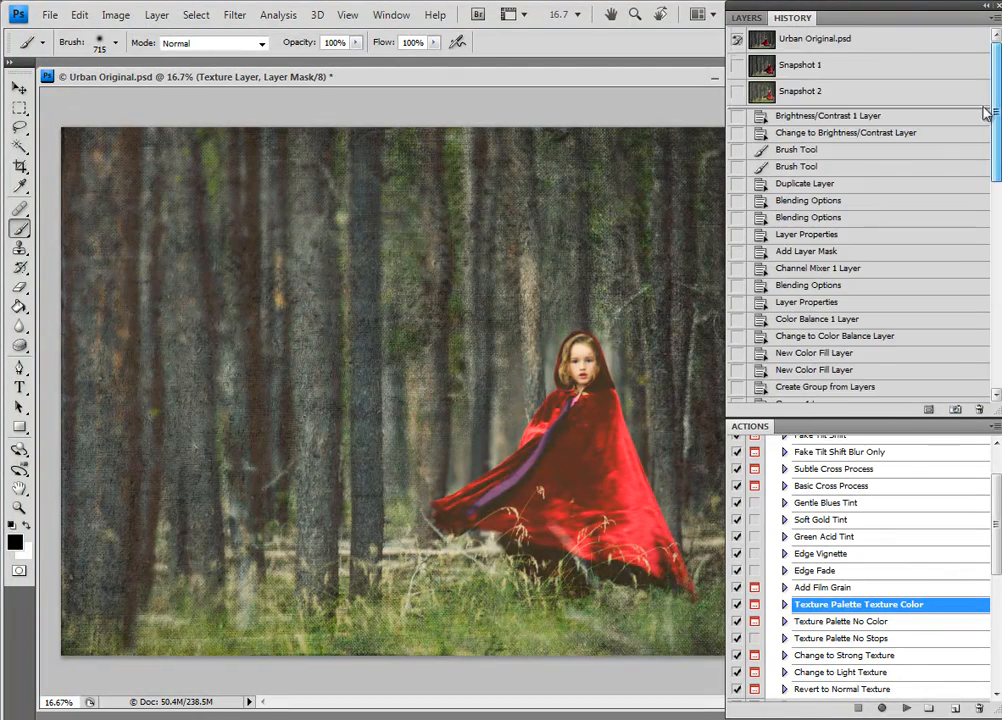
{"action": "left_click", "coordinate": [800, 66]}
{"action": "left_click", "coordinate": [805, 92]}
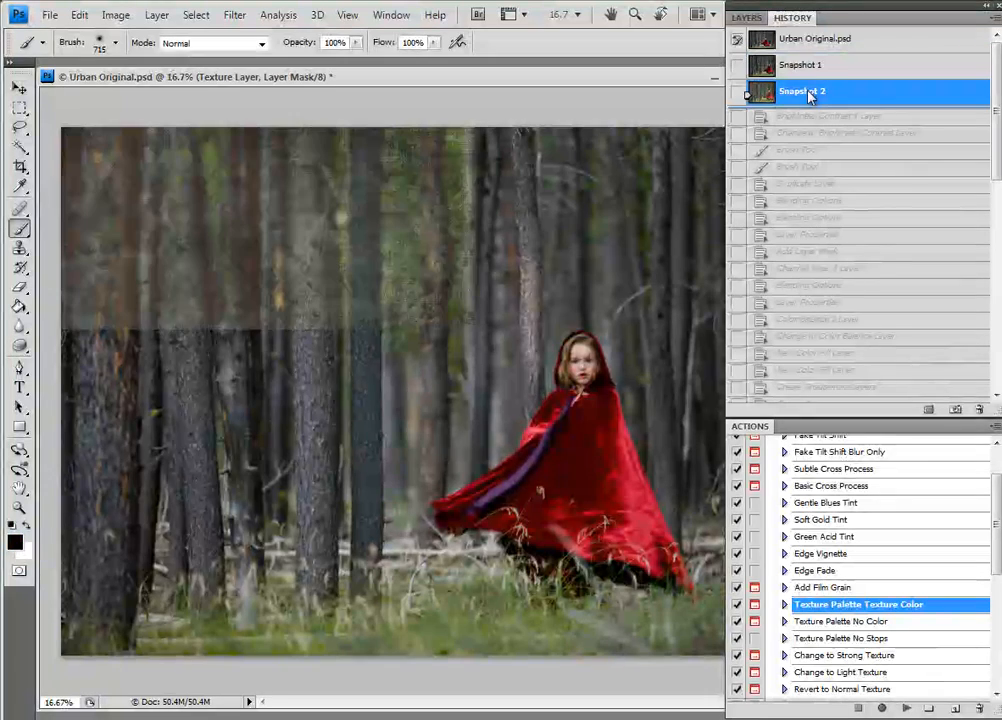